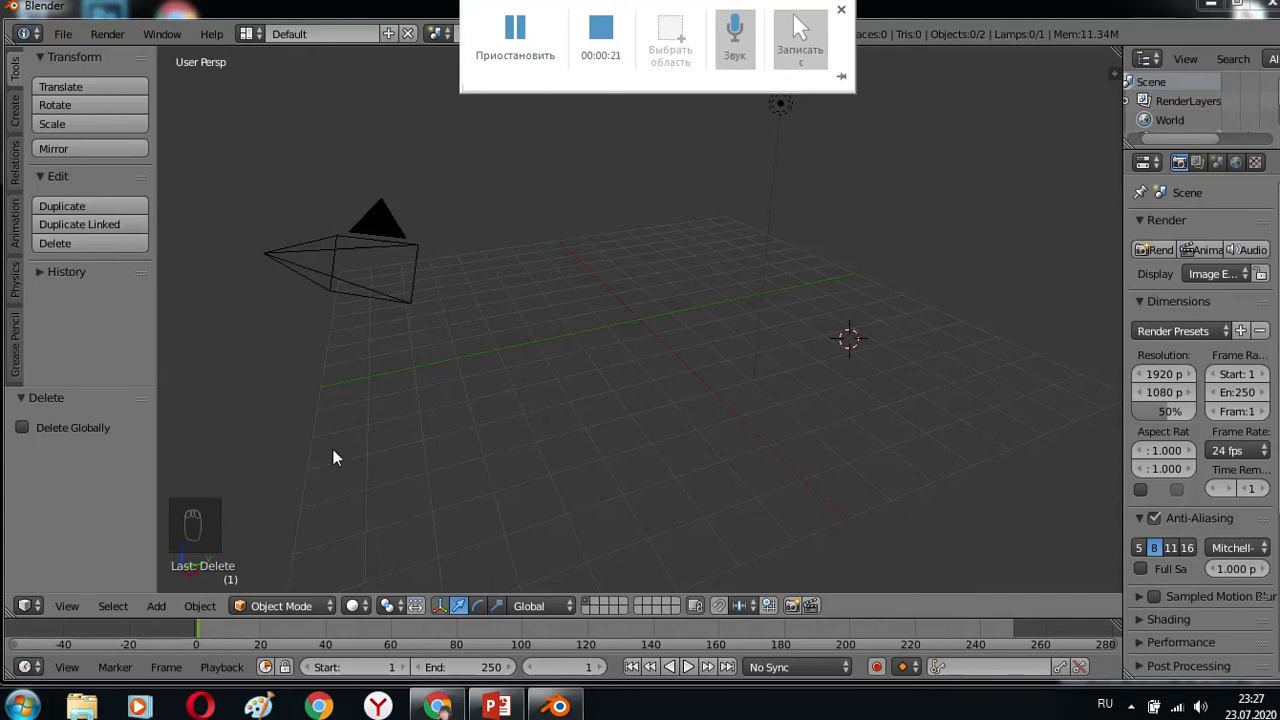
- Add a cube mesh and move it toward the centre of the grid, by about 0.67 in X, 3.9 in Y and 1.93 in Z
key("shift+a")
mouse_move(388, 391)
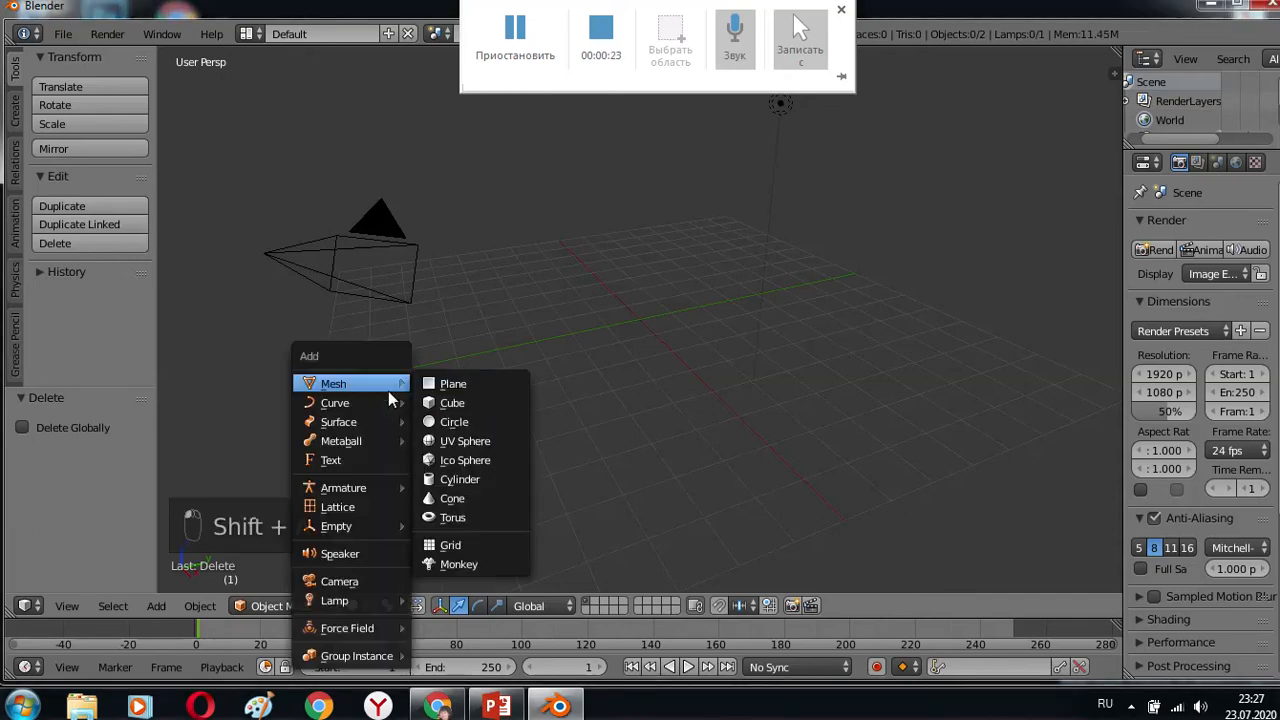
key("shift+a")
mouse_move(606, 350)
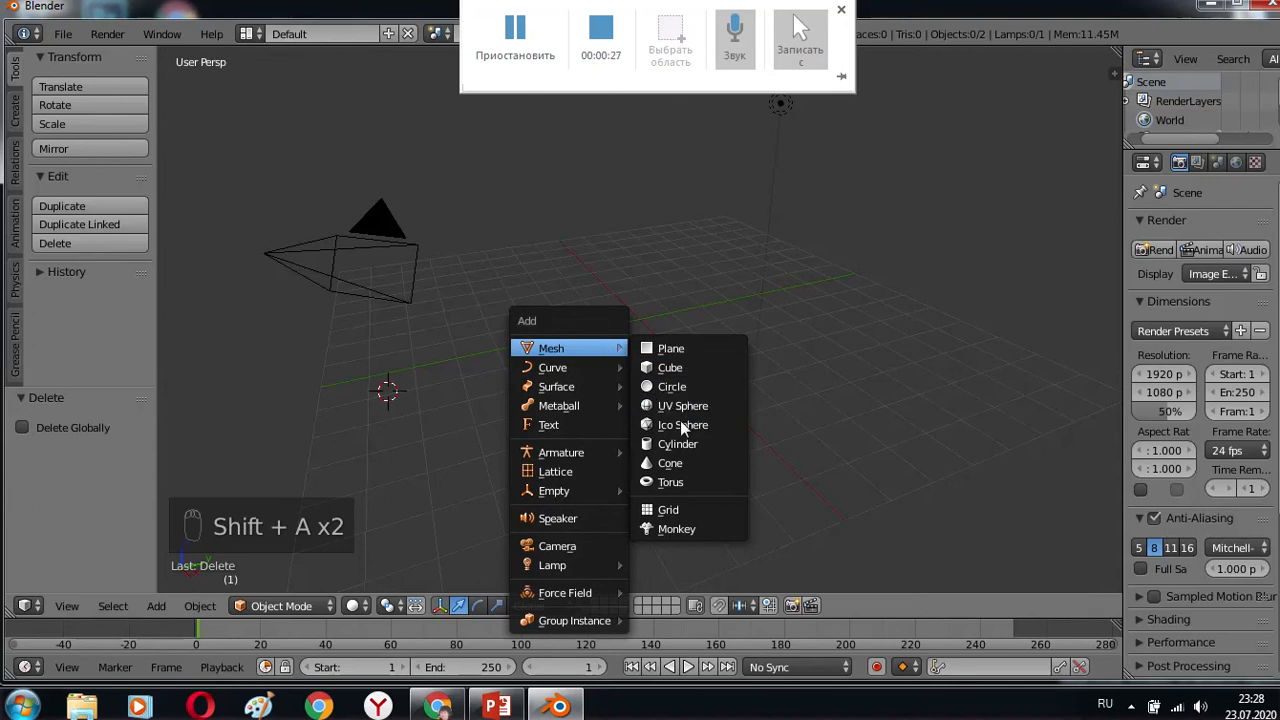
left_click(672, 370)
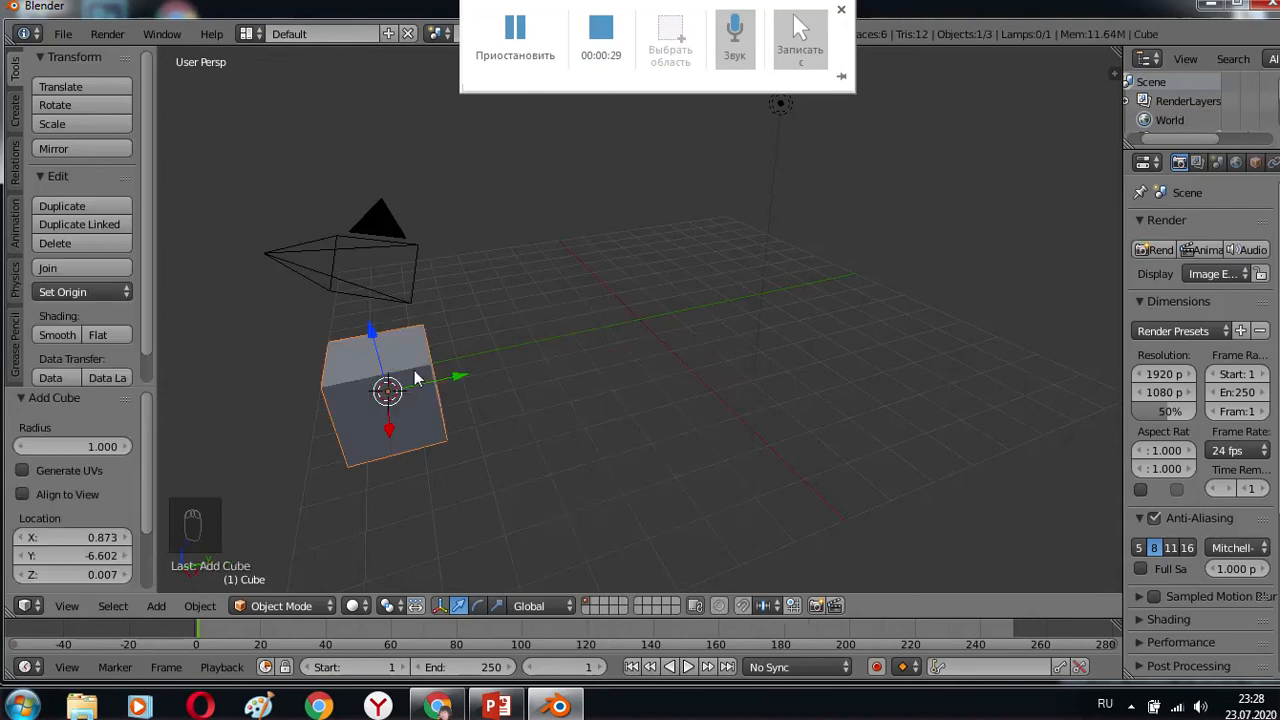
key("g")
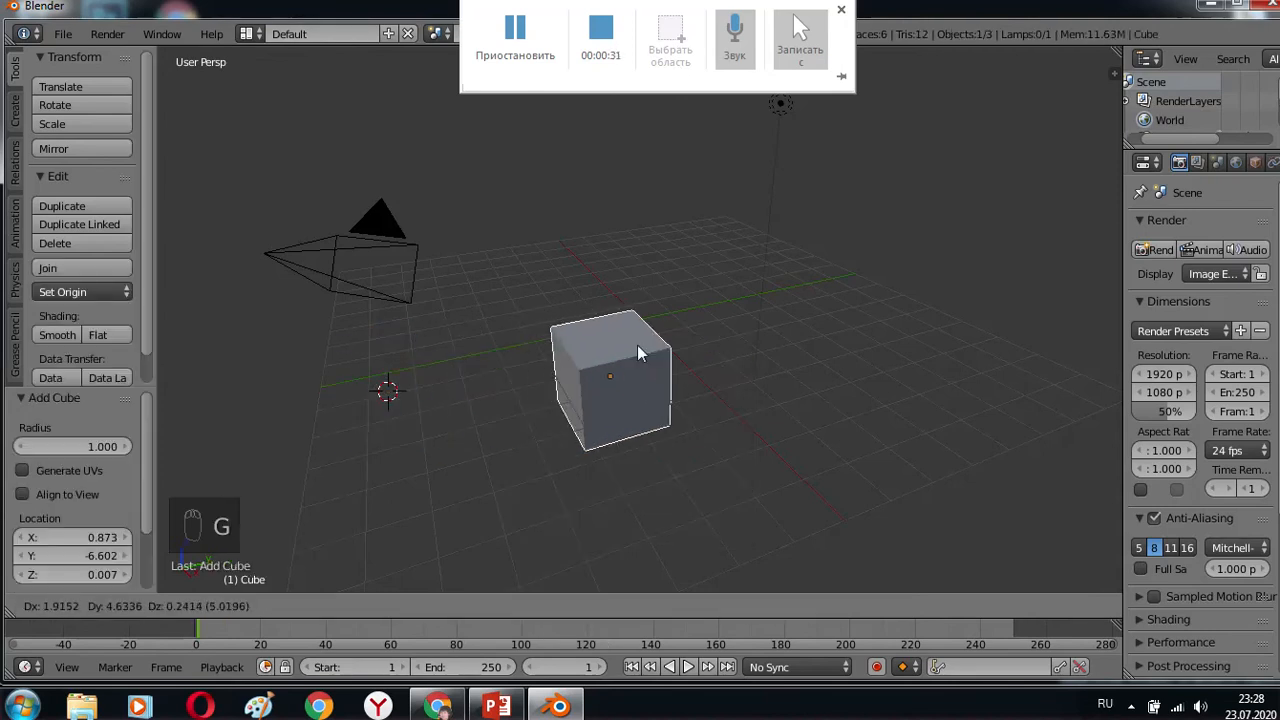
left_click(585, 281)
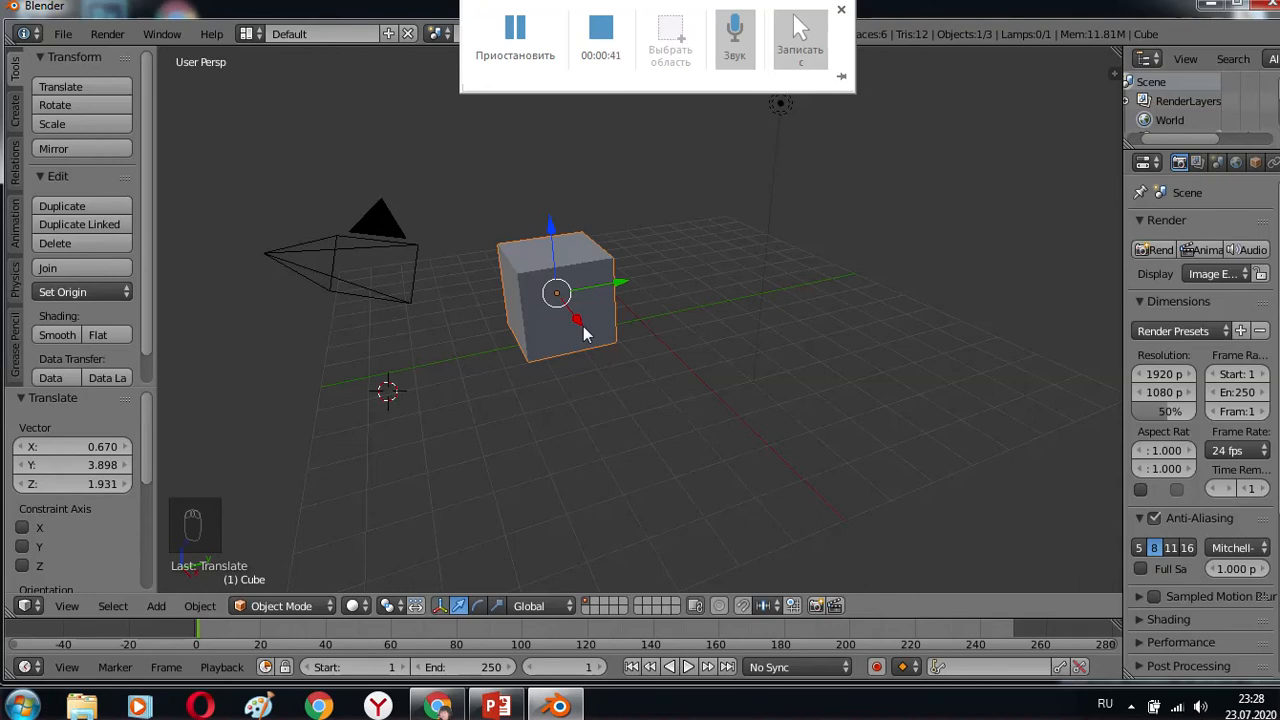
- Stretch the cube by a factor of about 3.53 along X and about 2.69 along Y
key("s")
key("x")
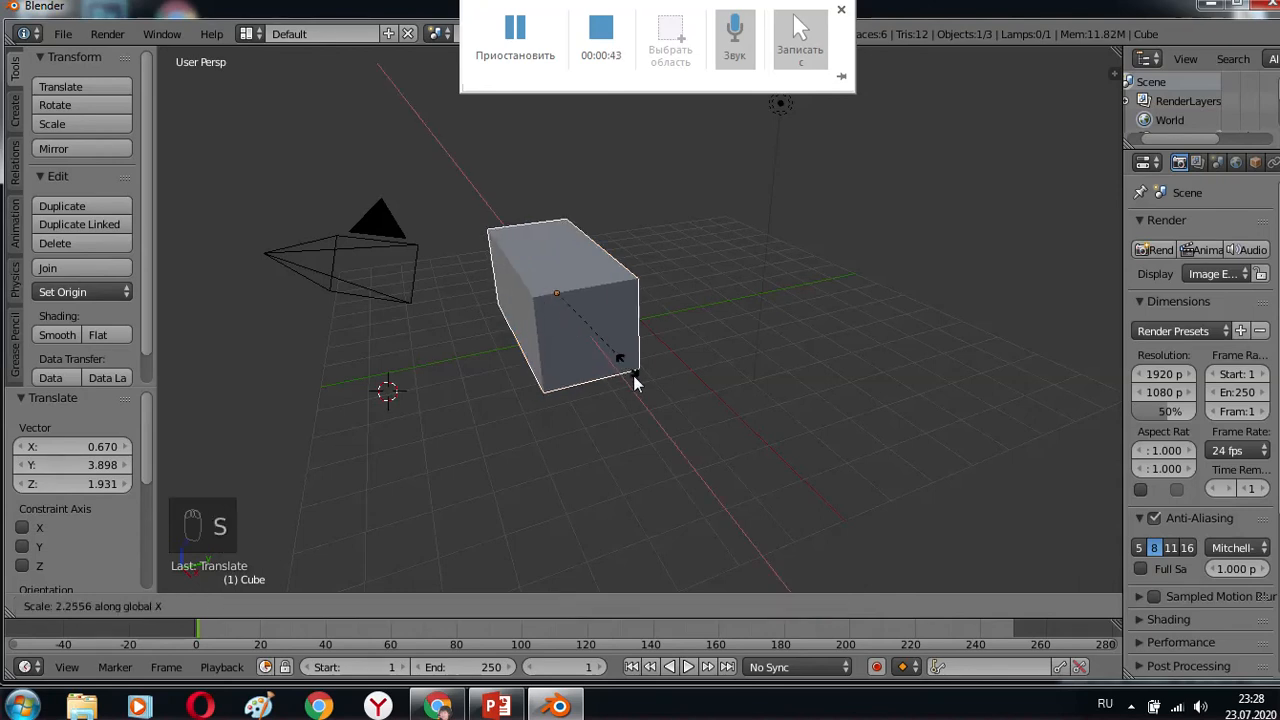
left_click(650, 418)
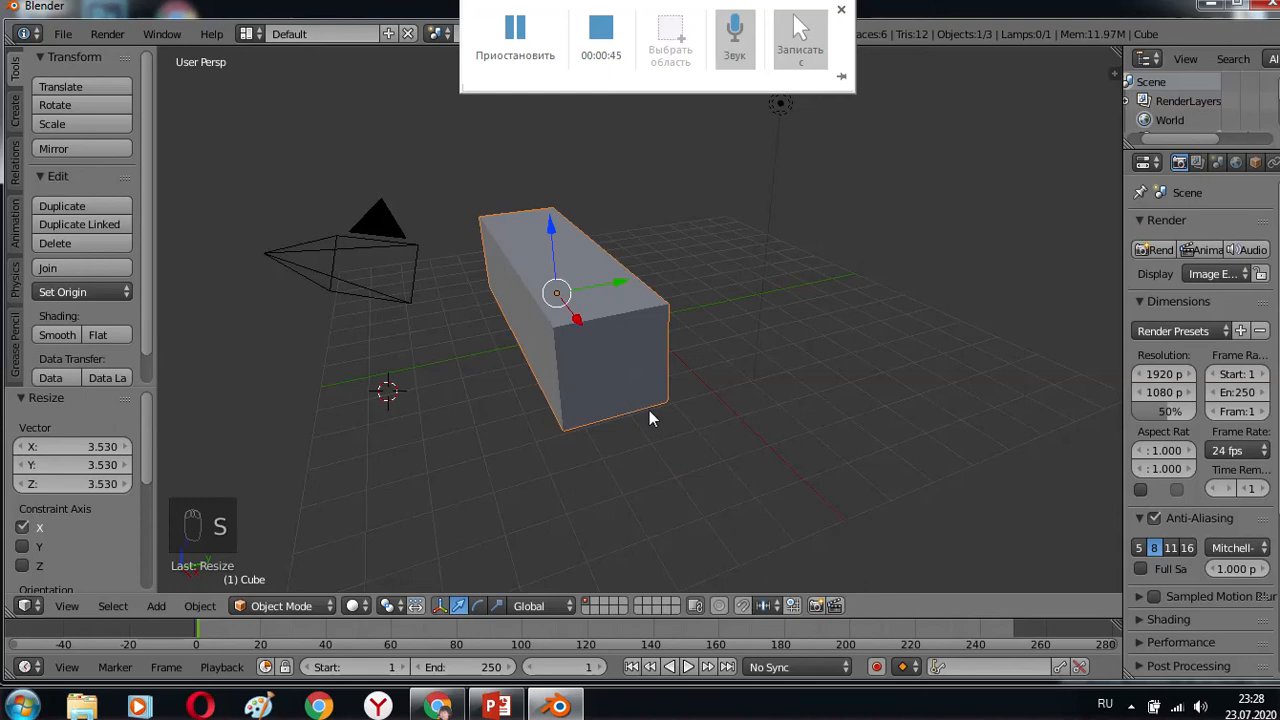
key("s")
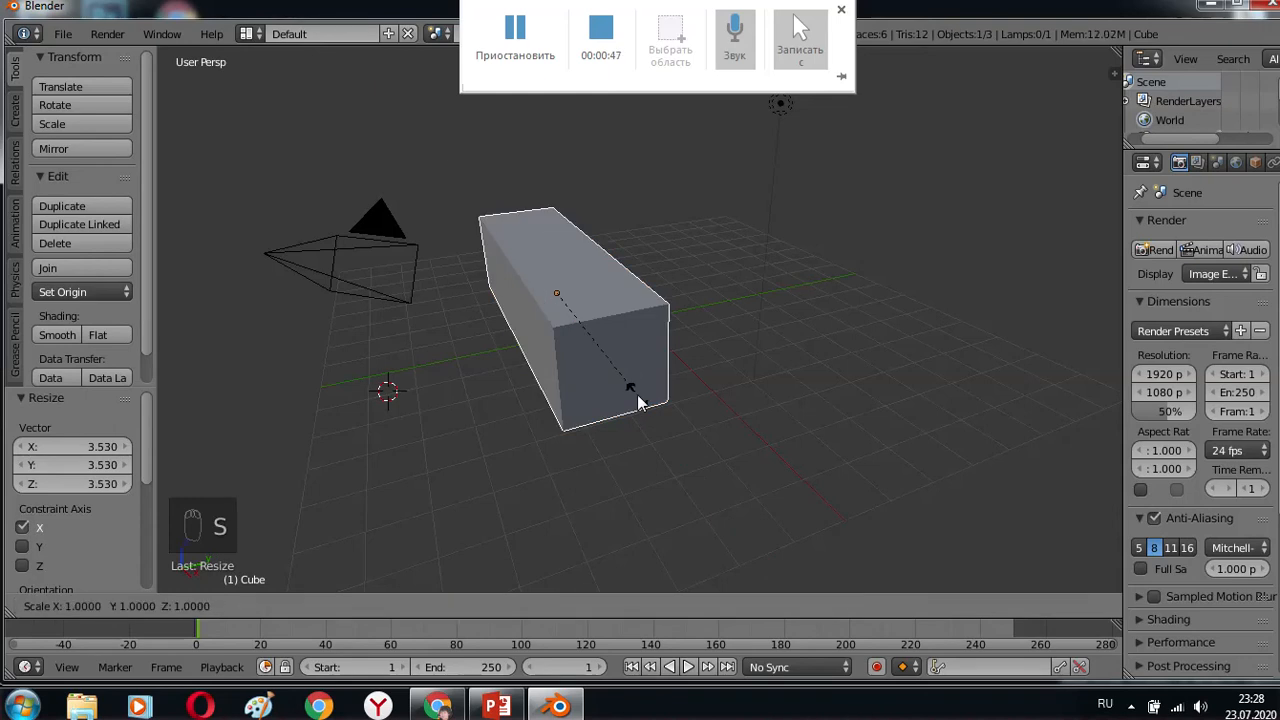
key("y")
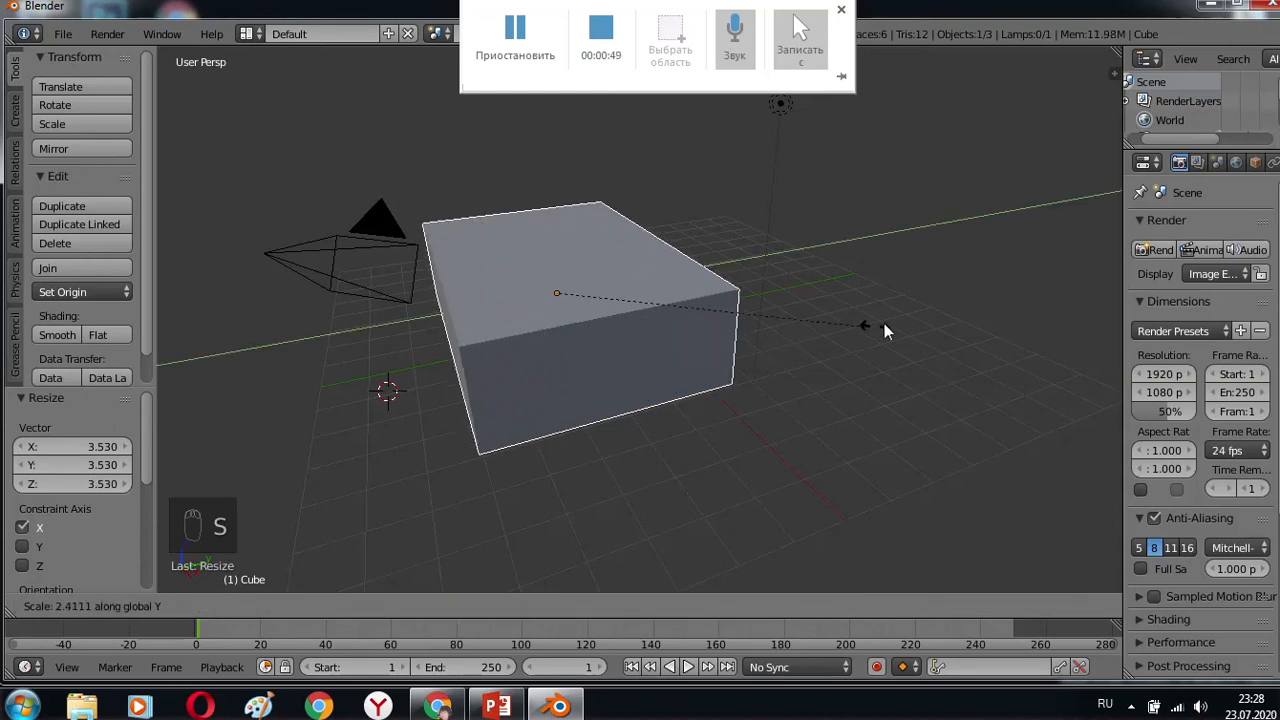
left_click(895, 325)
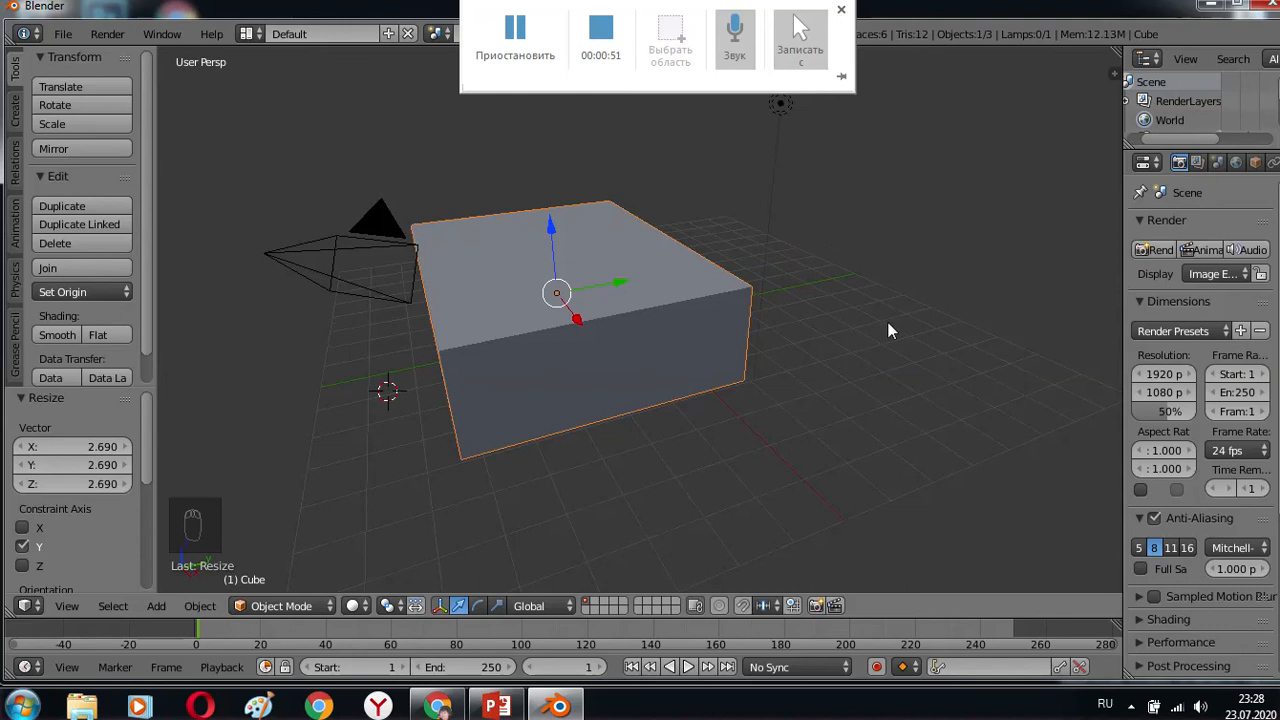
- Flatten the block to about 0.19 of its height along Z and move the slab by about 0.88, 1.08 and -0.75 in X, Y and Z
key("s")
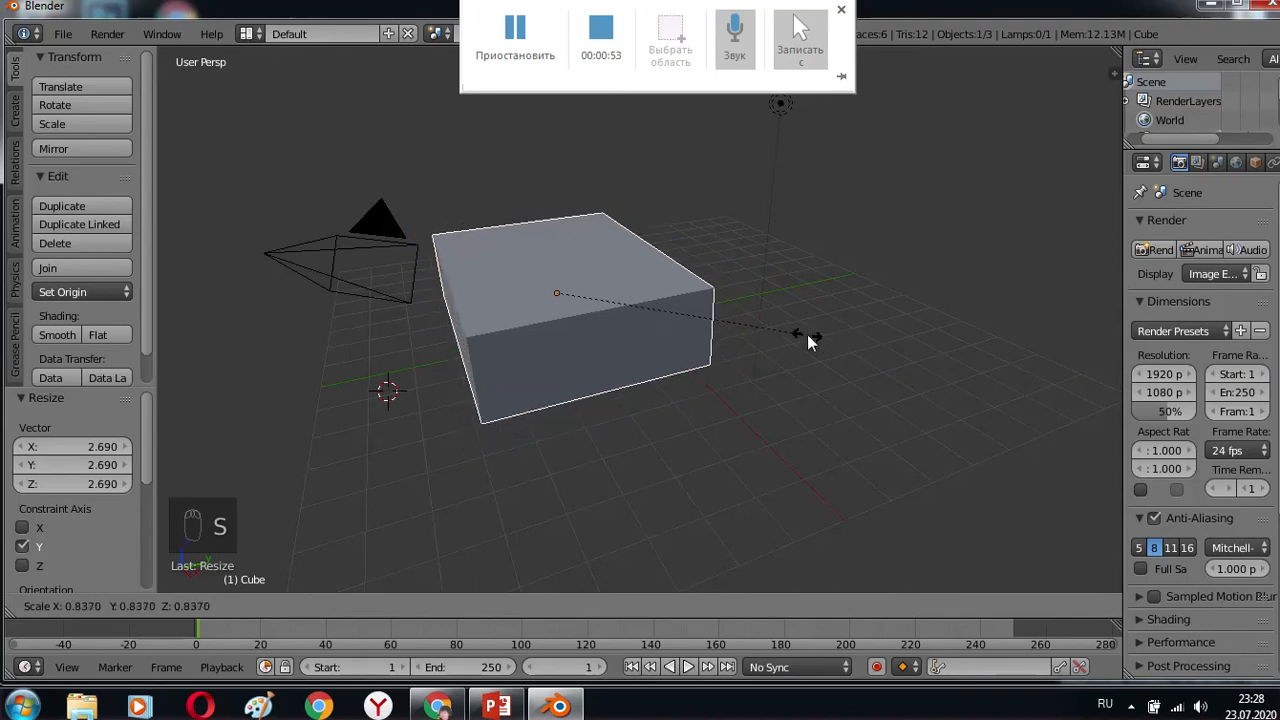
key("z")
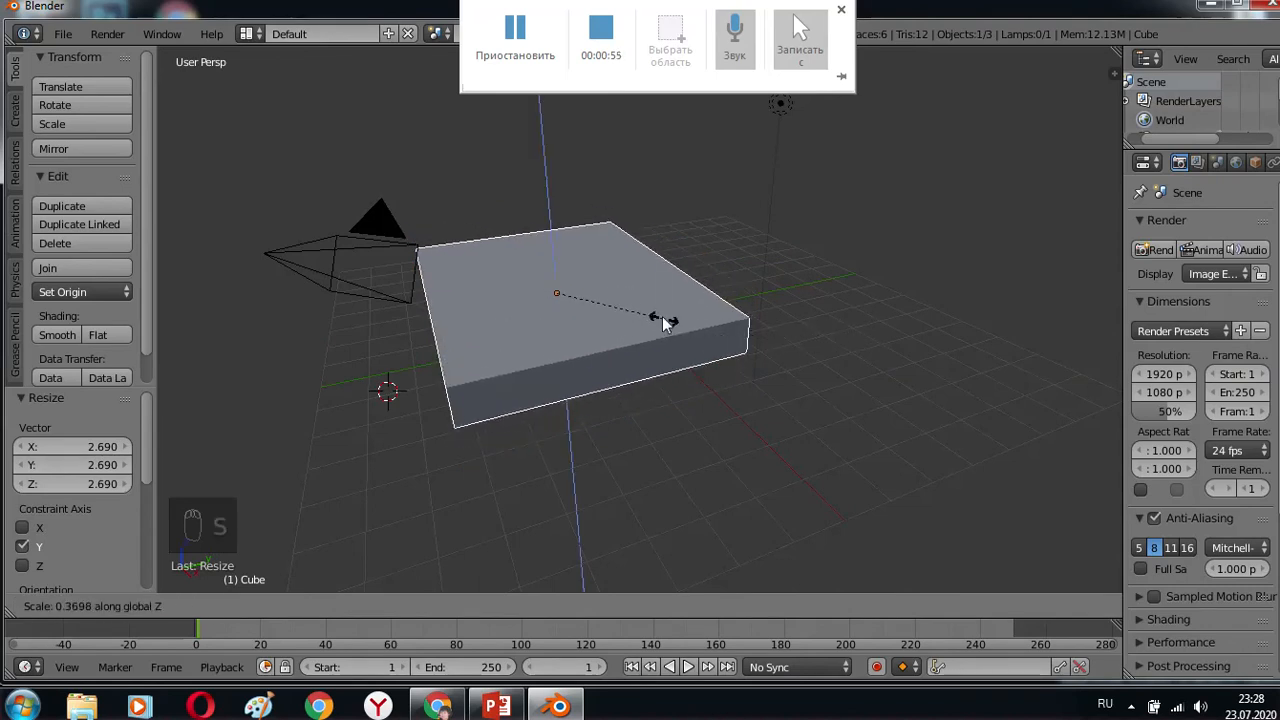
left_click(616, 300)
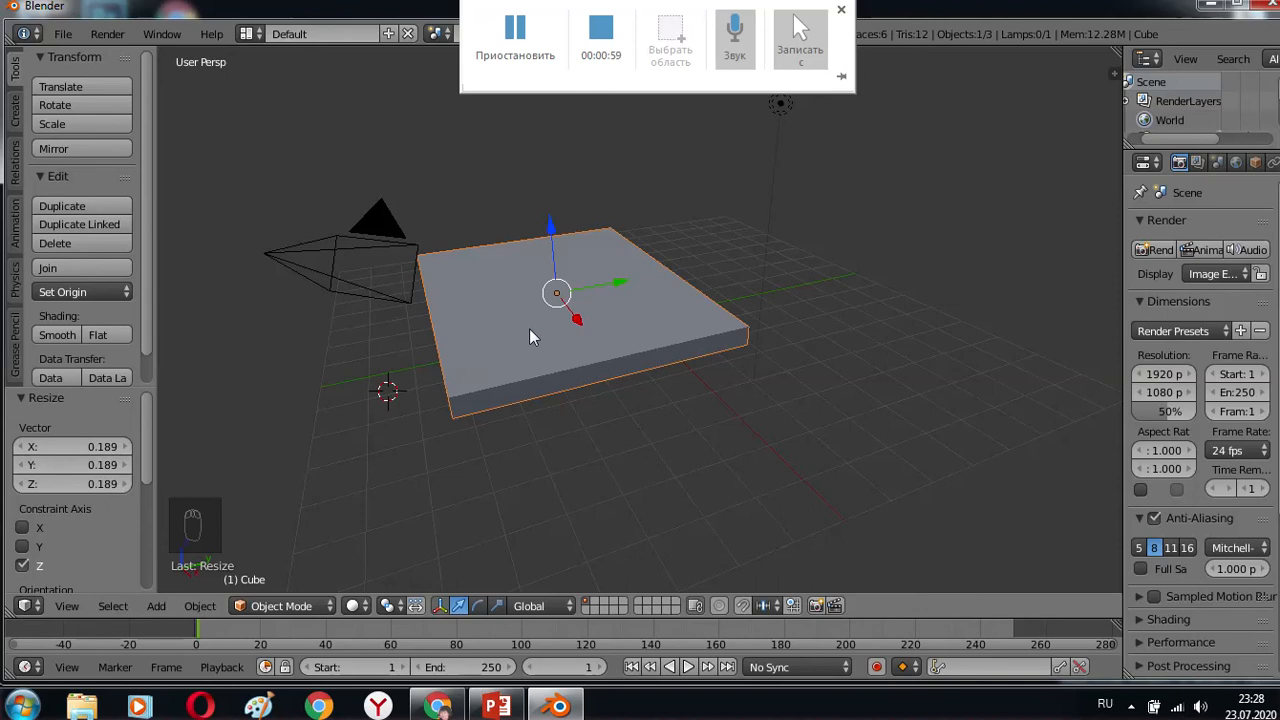
key("g")
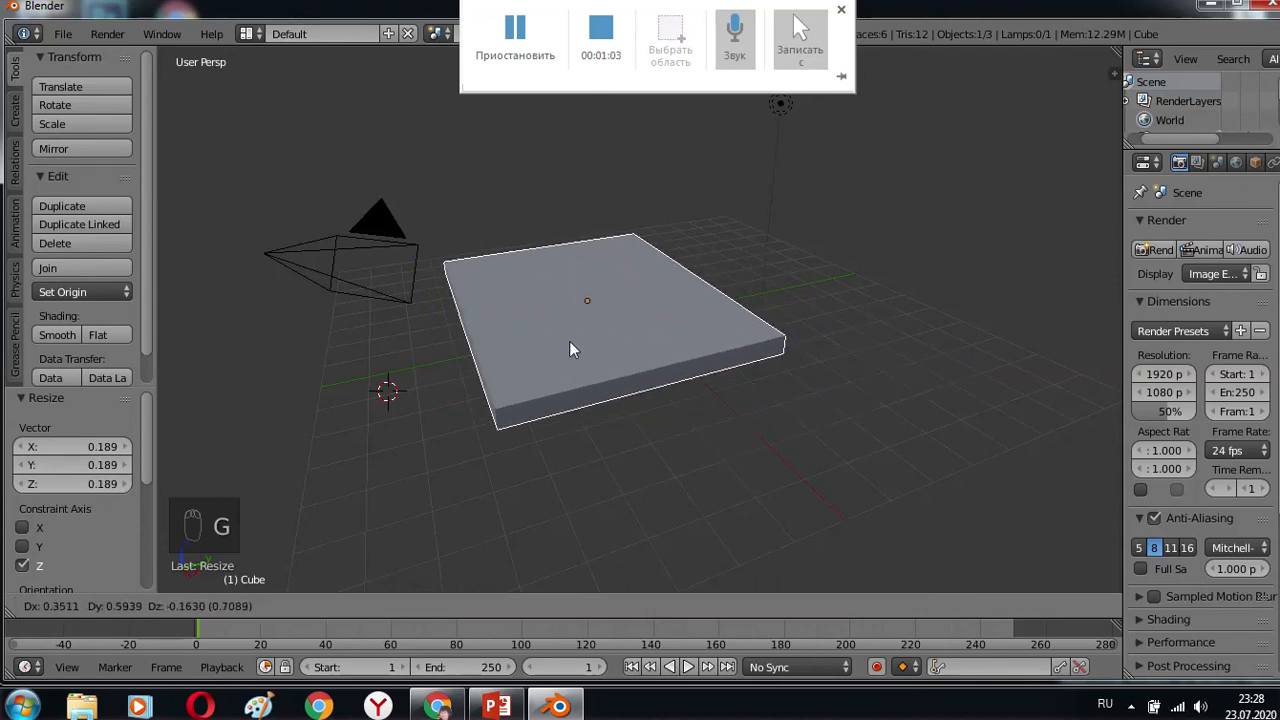
left_click(596, 360)
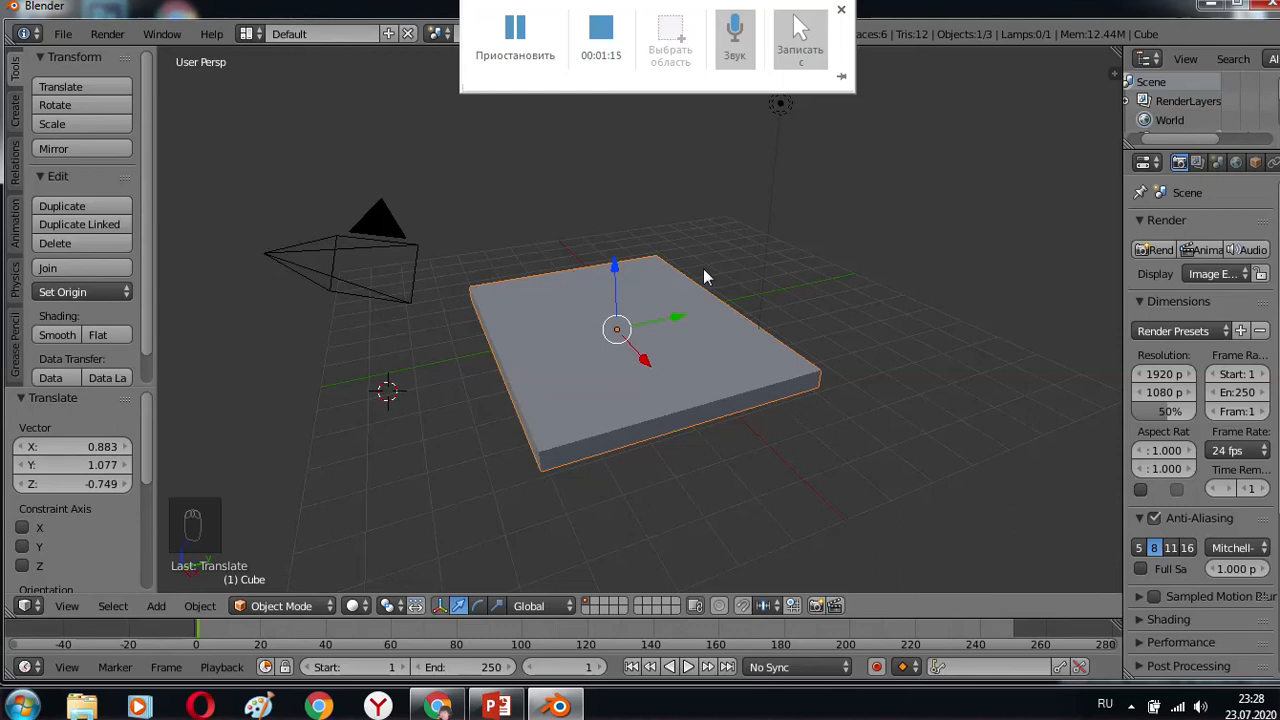
- Duplicate the slab and place the copy above it, offset by about 0.05 in X, 0.65 in Y and 0.43 in Z
left_click(966, 354)
right_click(745, 371)
key("shift+d")
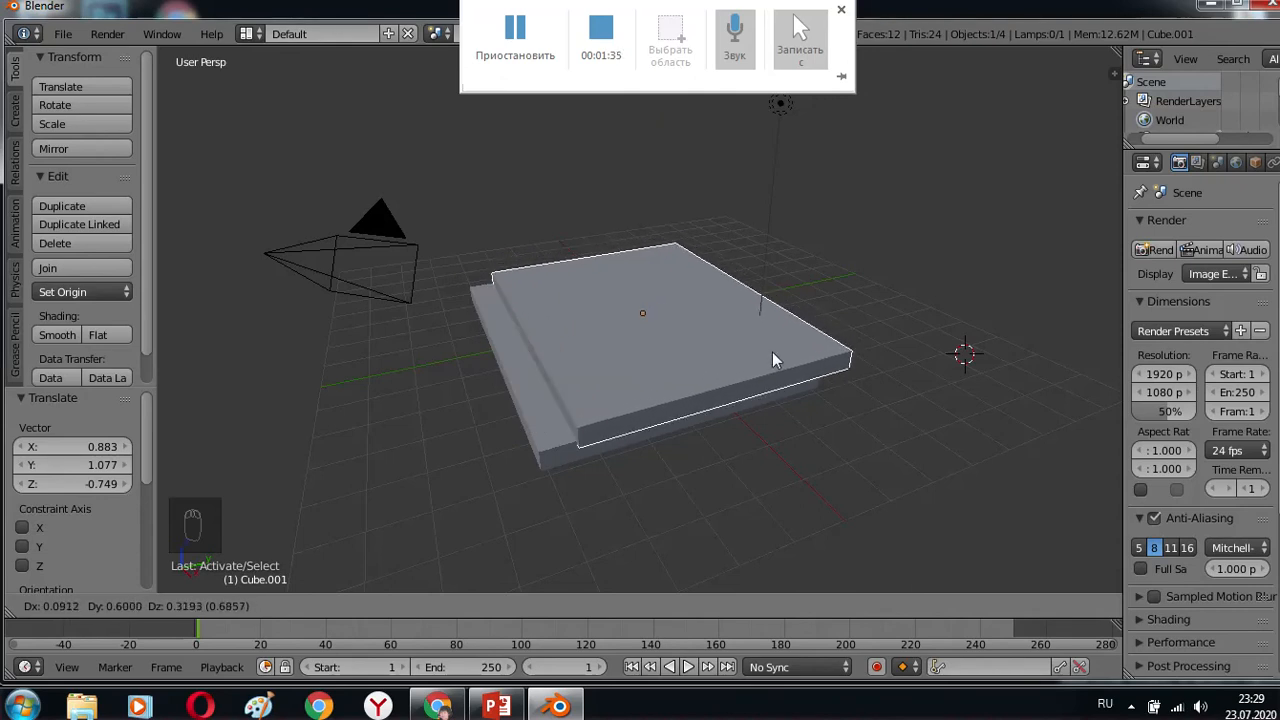
left_click(771, 349)
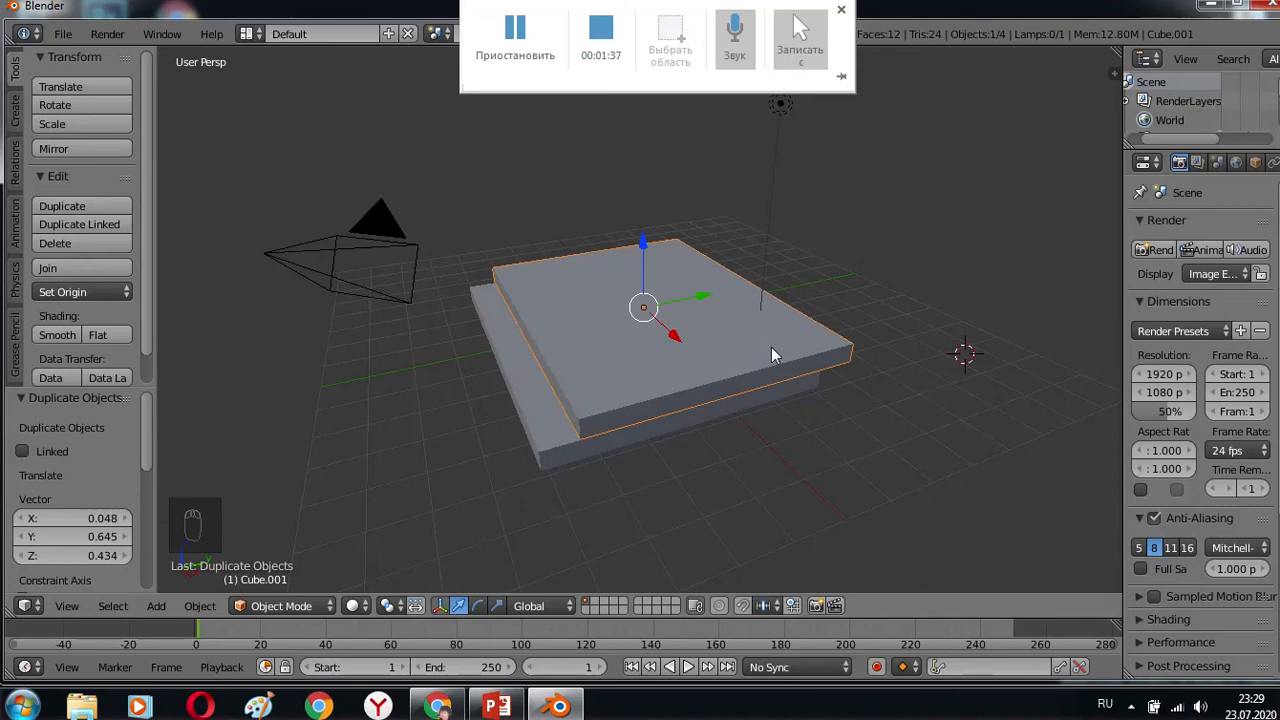
- Scale the upper slab uniformly to about 0.98, plus about 0.79 along X
key("s")
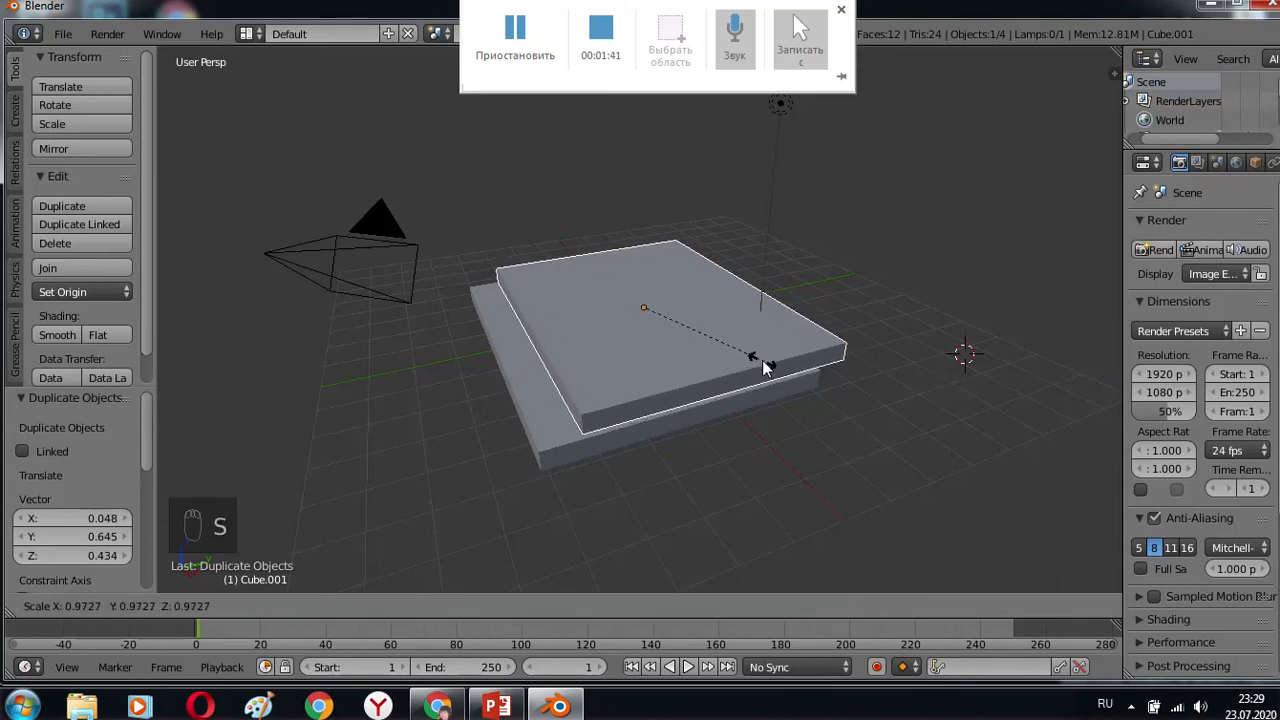
left_click(762, 360)
key("s")
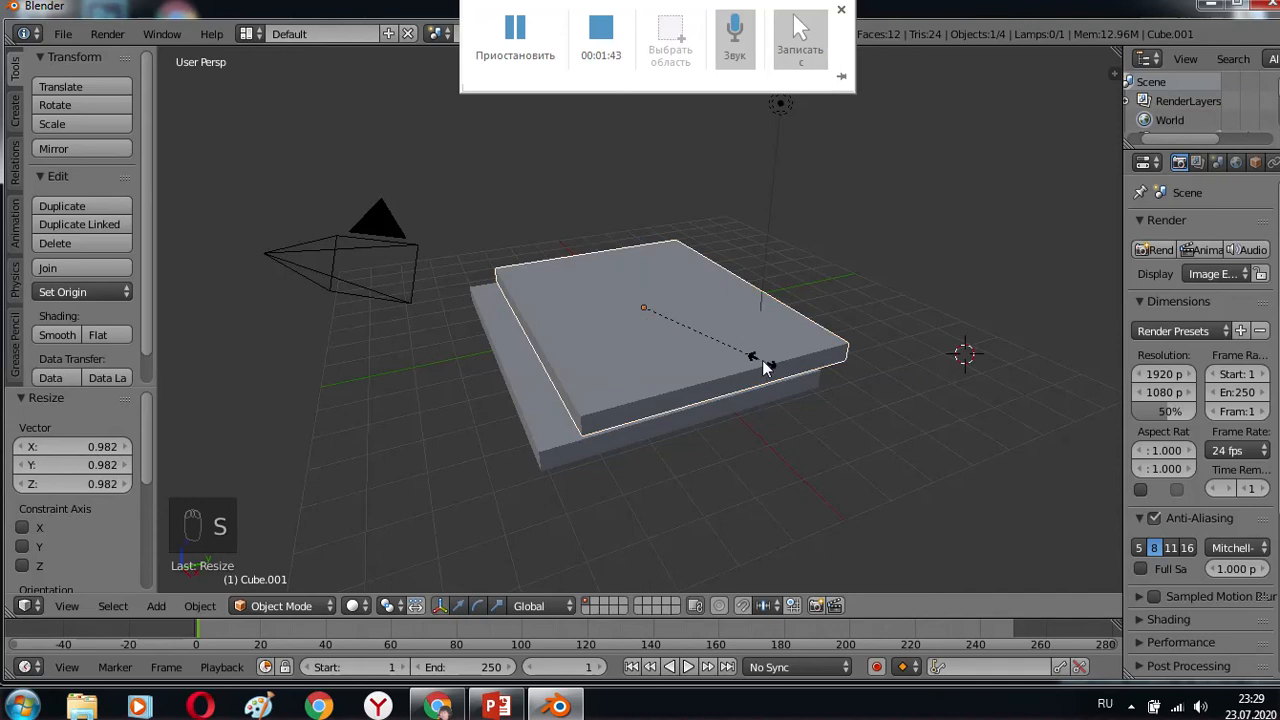
key("x")
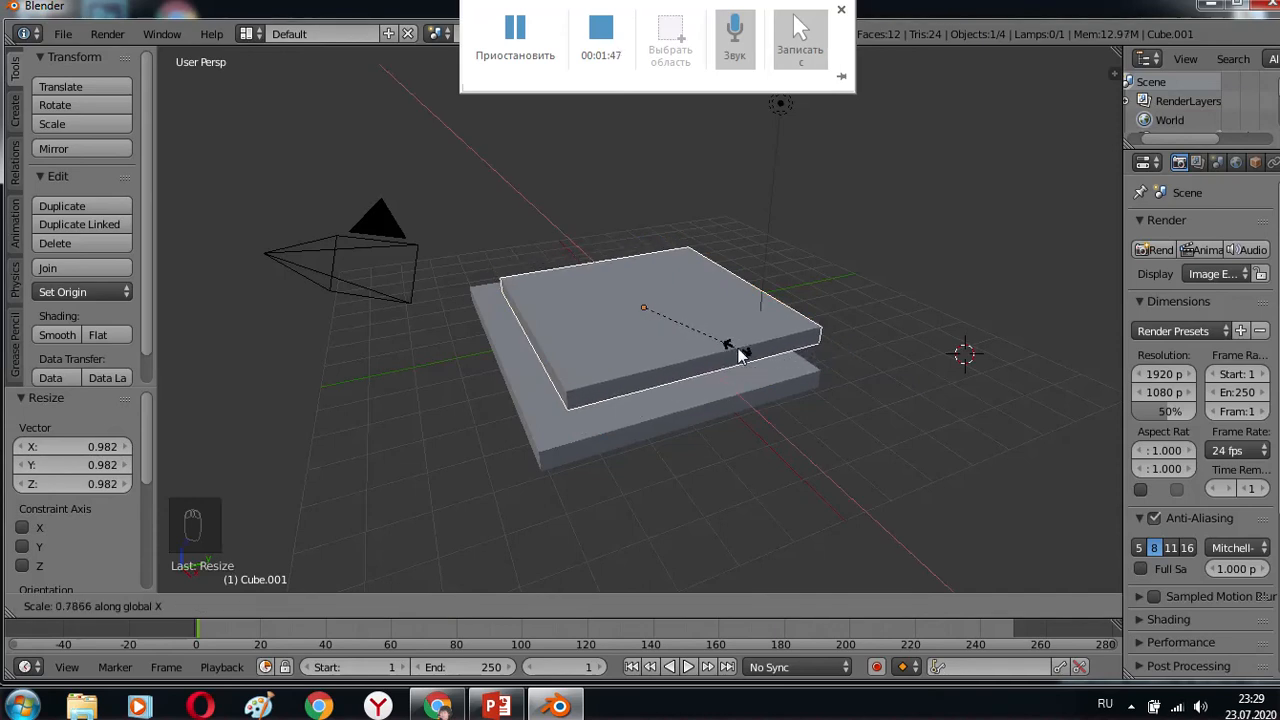
left_click(738, 350)
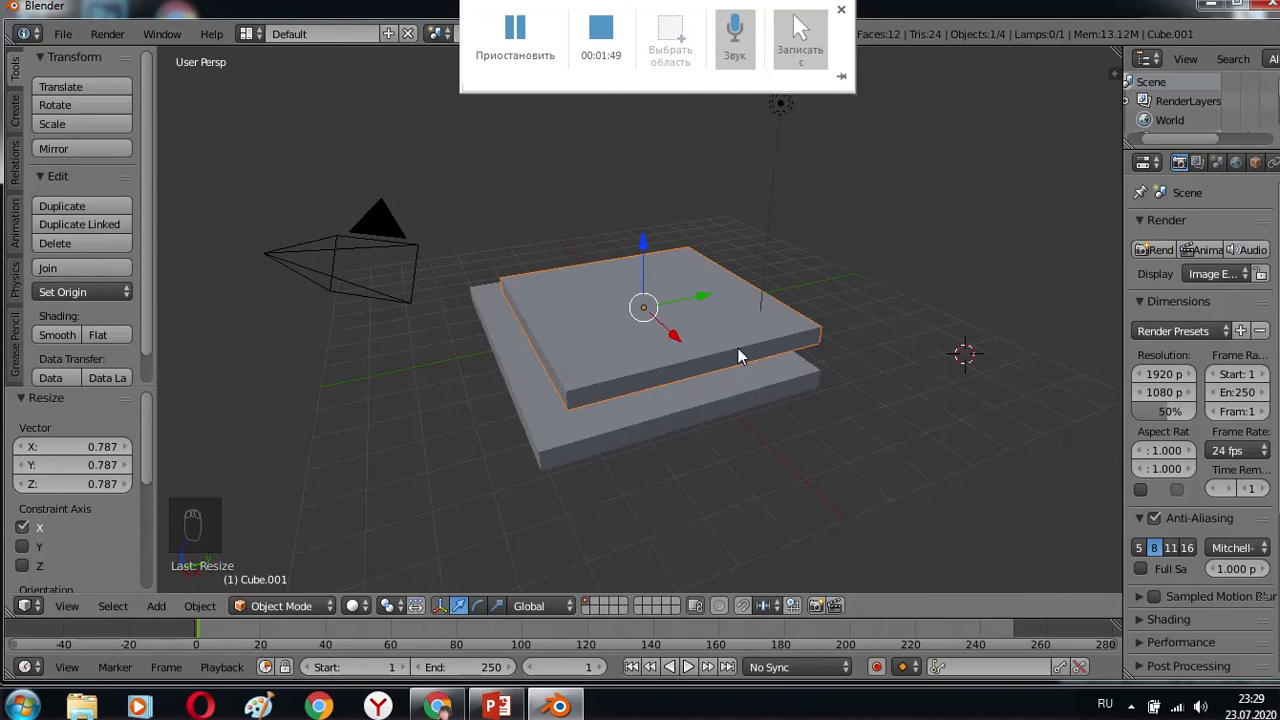
- Centre the upper slab over the base and lower it about 0.2 along Z so it rests on the base slab
key("g")
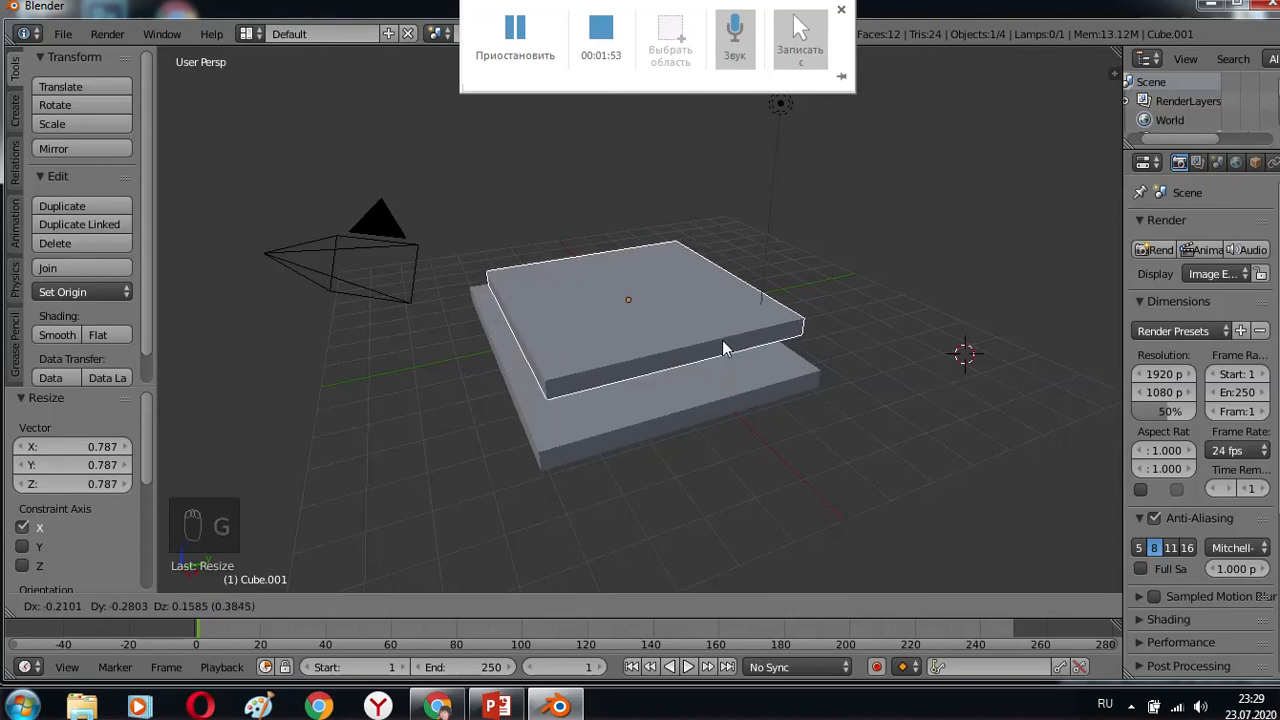
left_click(722, 340)
middle_click_drag(836, 415, 796, 370)
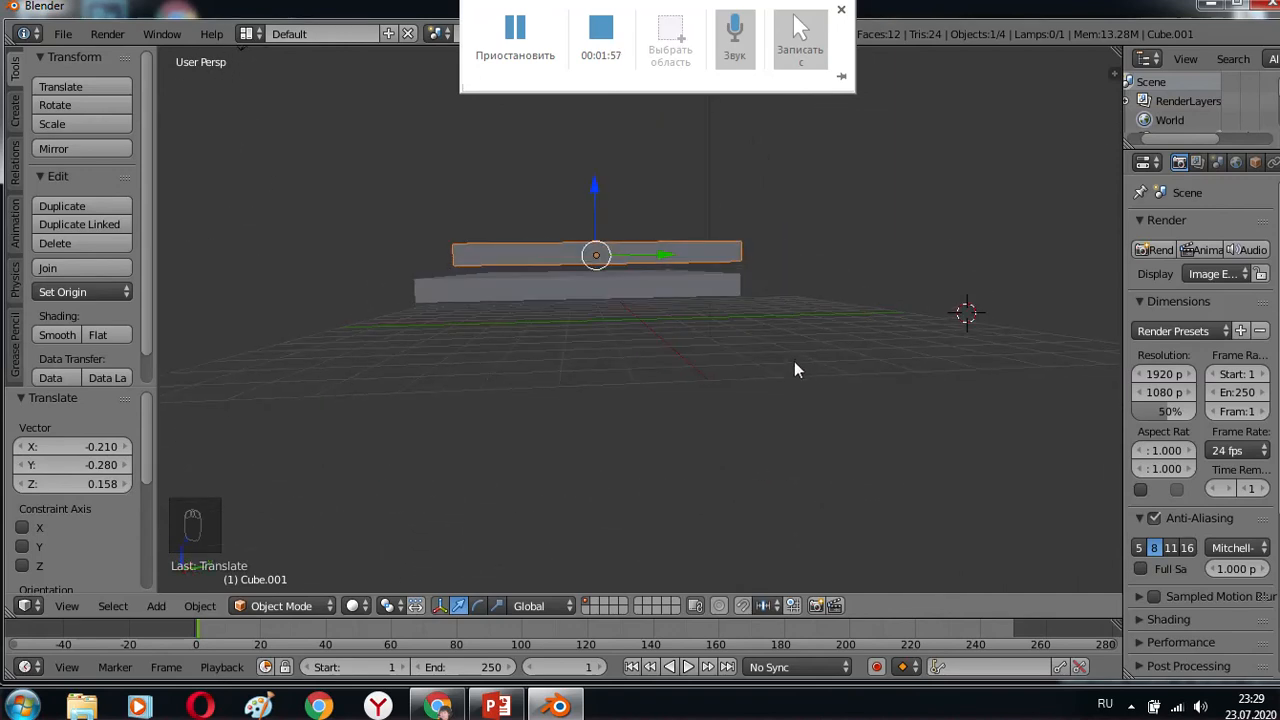
mouse_move(596, 190)
left_mouse_down()
mouse_move(597, 205)
mouse_move(603, 193)
left_mouse_up()
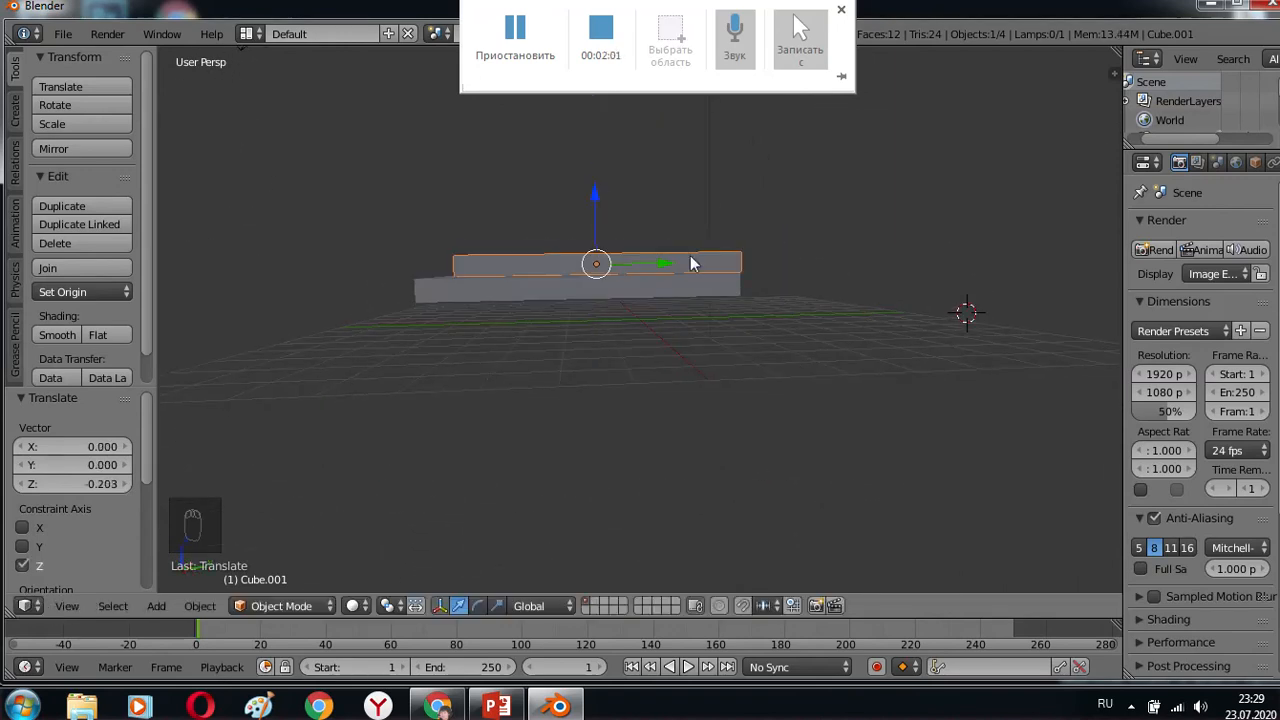
left_click_drag(672, 260, 673, 273)
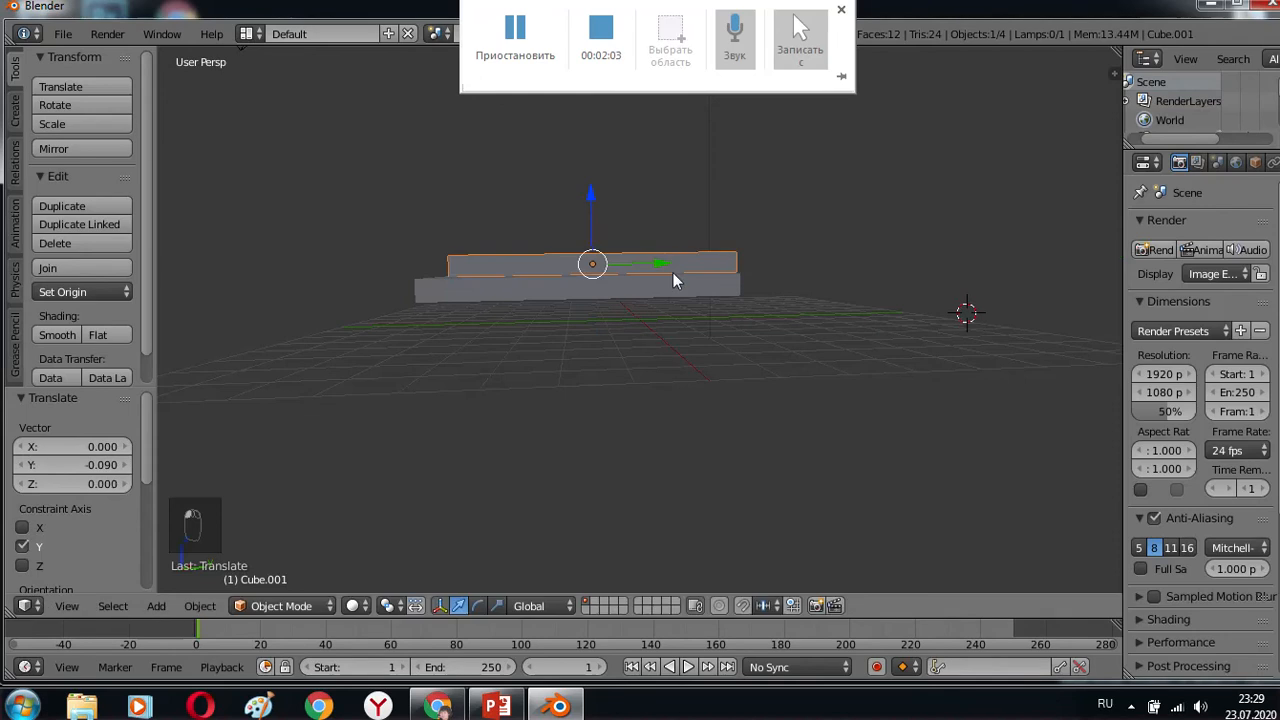
- Scale the upper slab to about 0.95 along Z and about 0.81 along Y
mouse_move(686, 374)
middle_mouse_down()
mouse_move(634, 357)
mouse_move(717, 408)
mouse_move(704, 392)
middle_mouse_up()
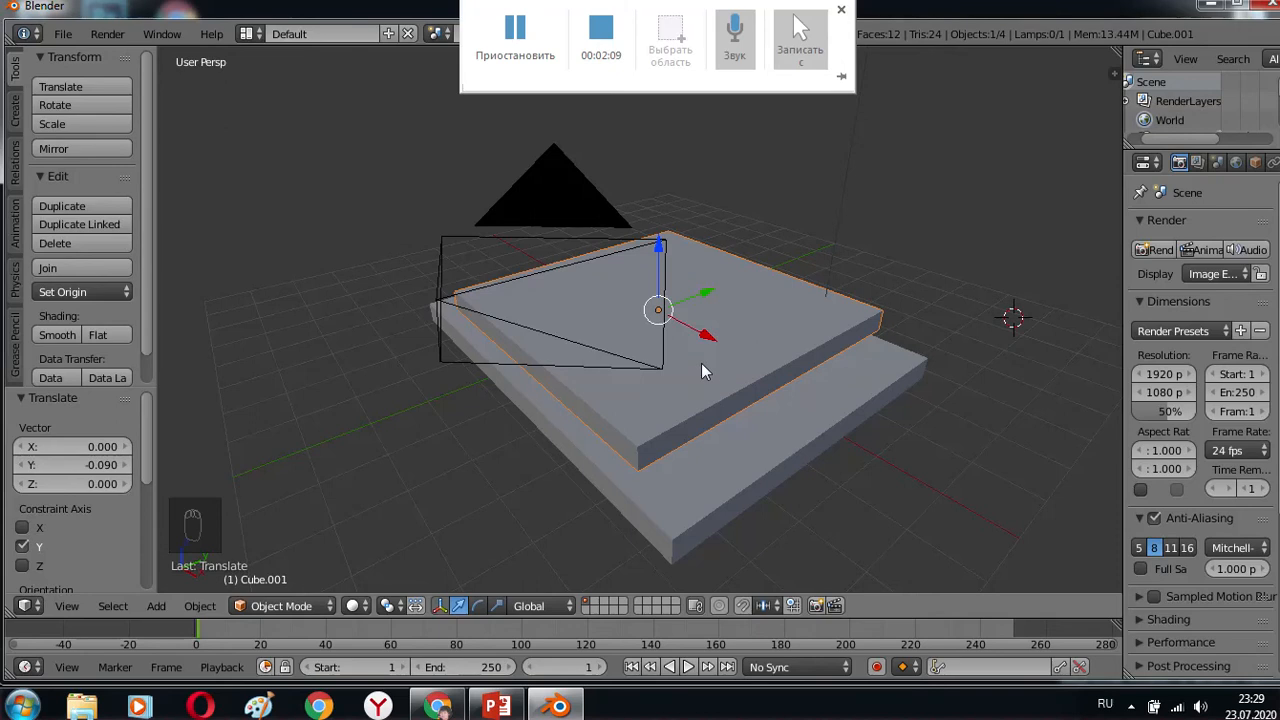
key("s")
key("z")
left_click(715, 354)
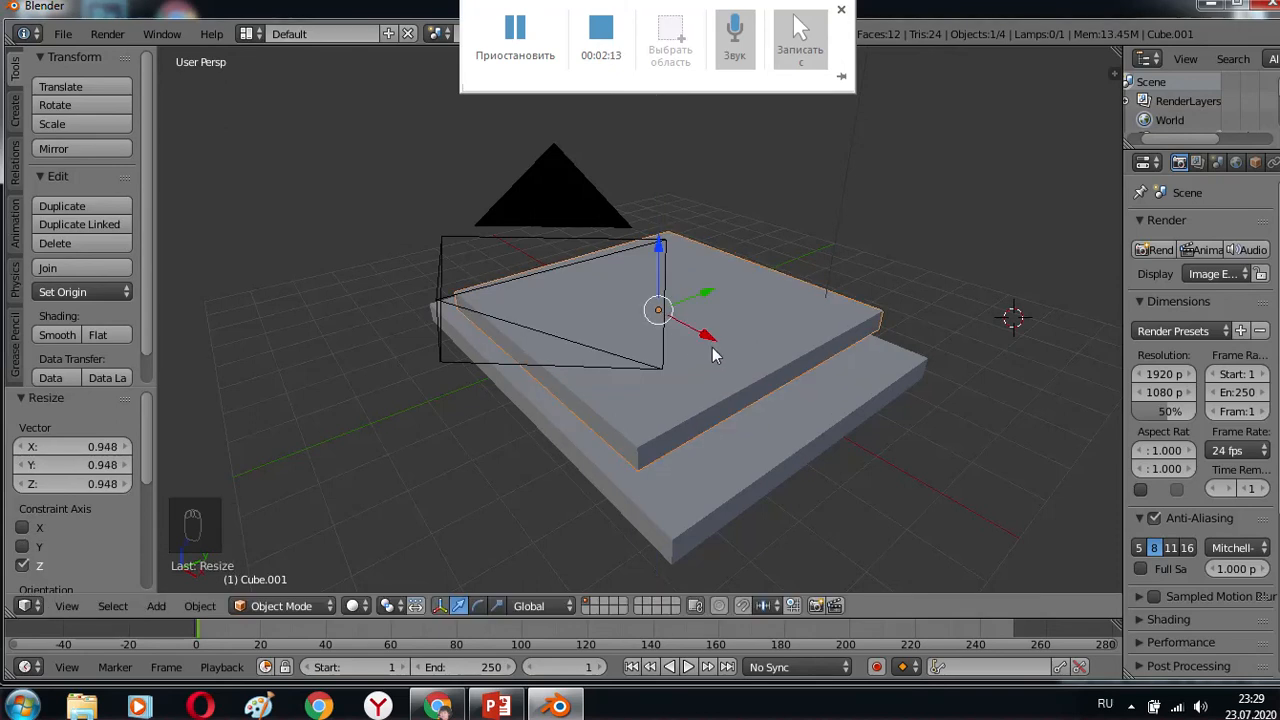
key("s")
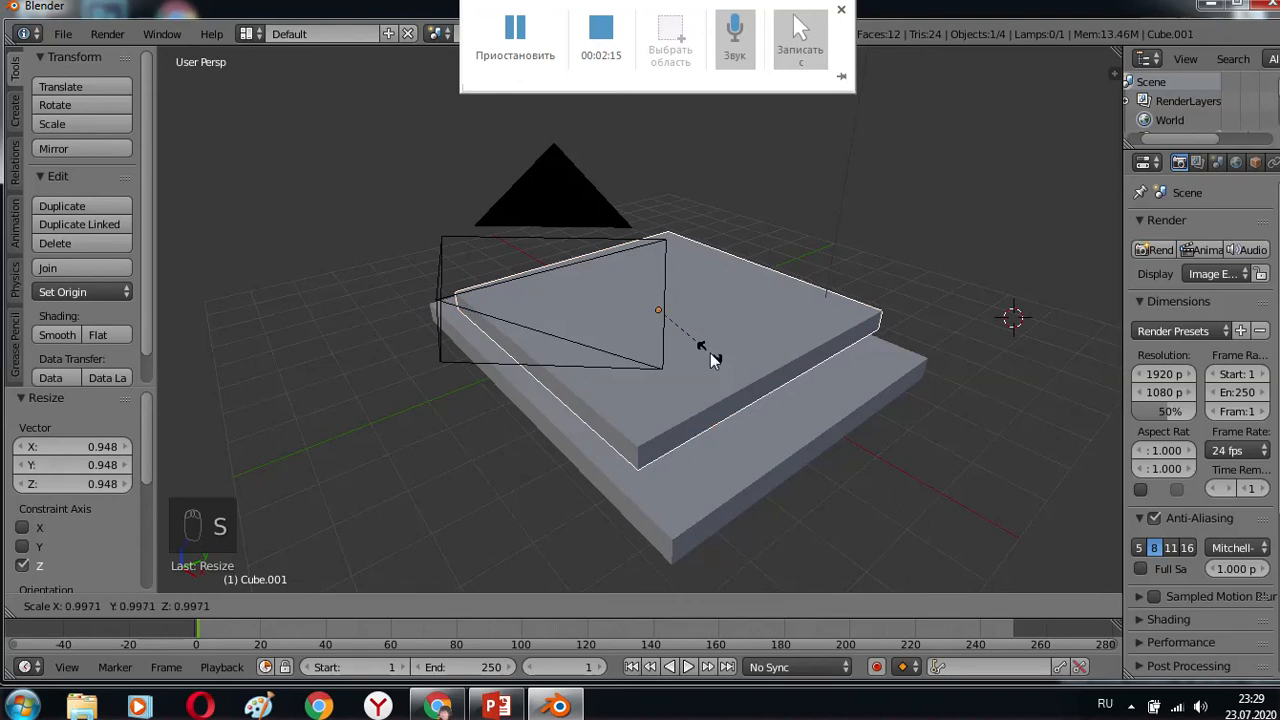
key("y")
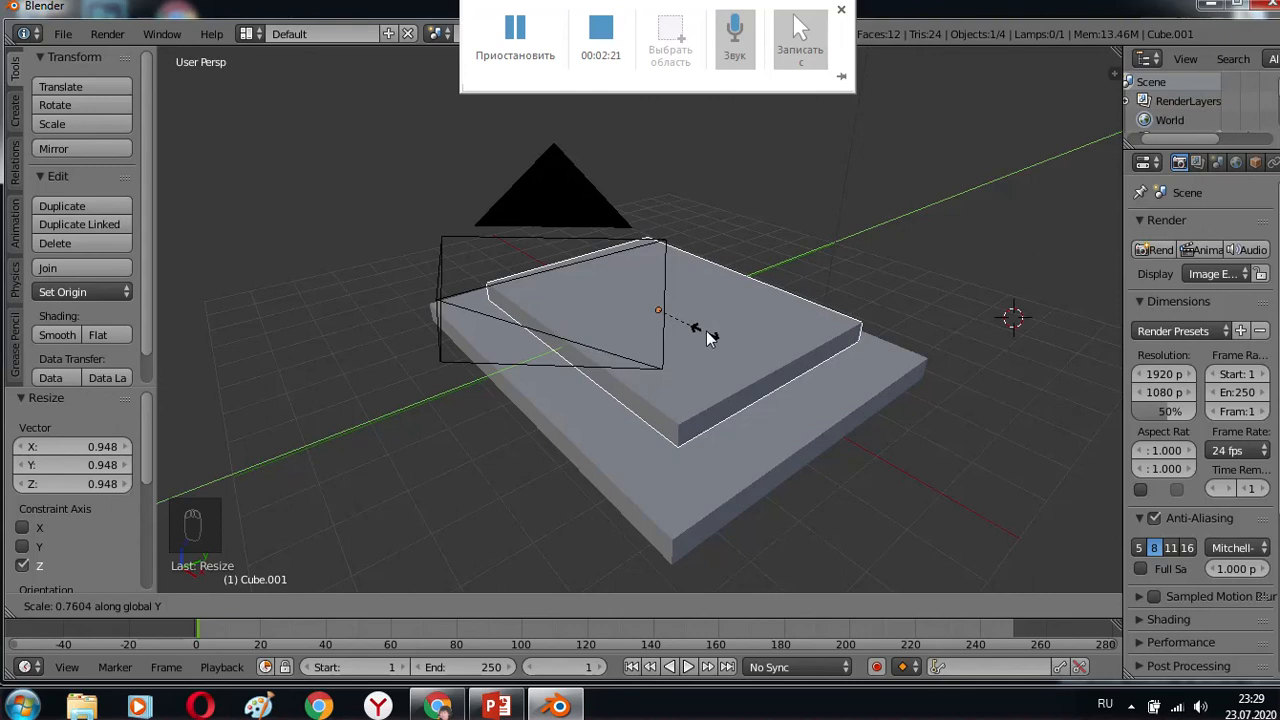
left_click(711, 335)
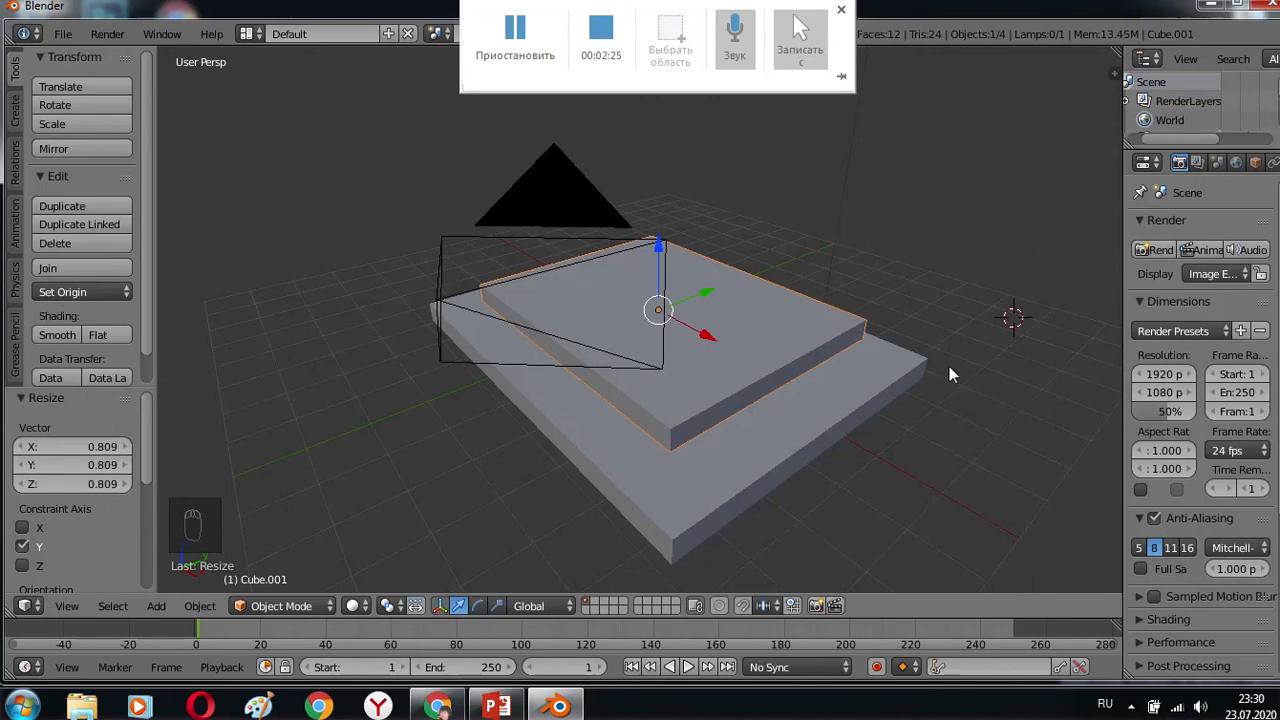
- Duplicate the second slab about 0.5 higher as a third tier, scaled to about 0.68 along Y and 0.80 along X
key("shift+d")
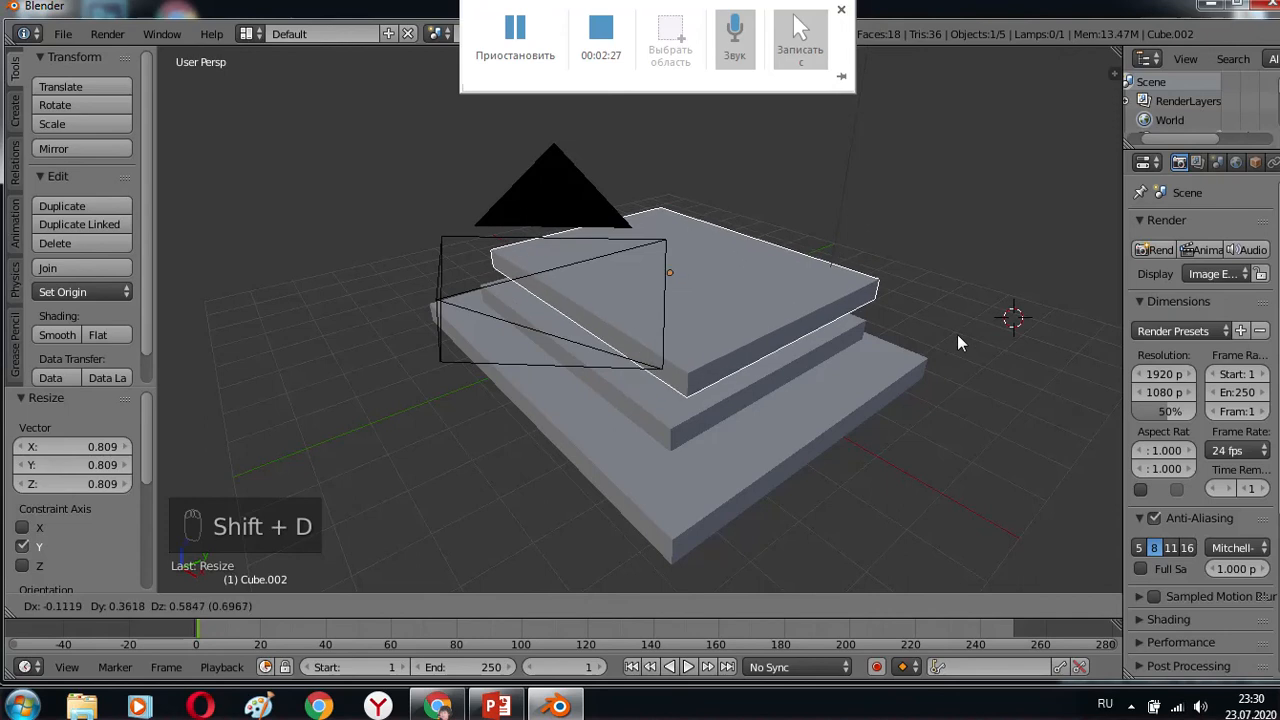
left_click(957, 334)
key("s")
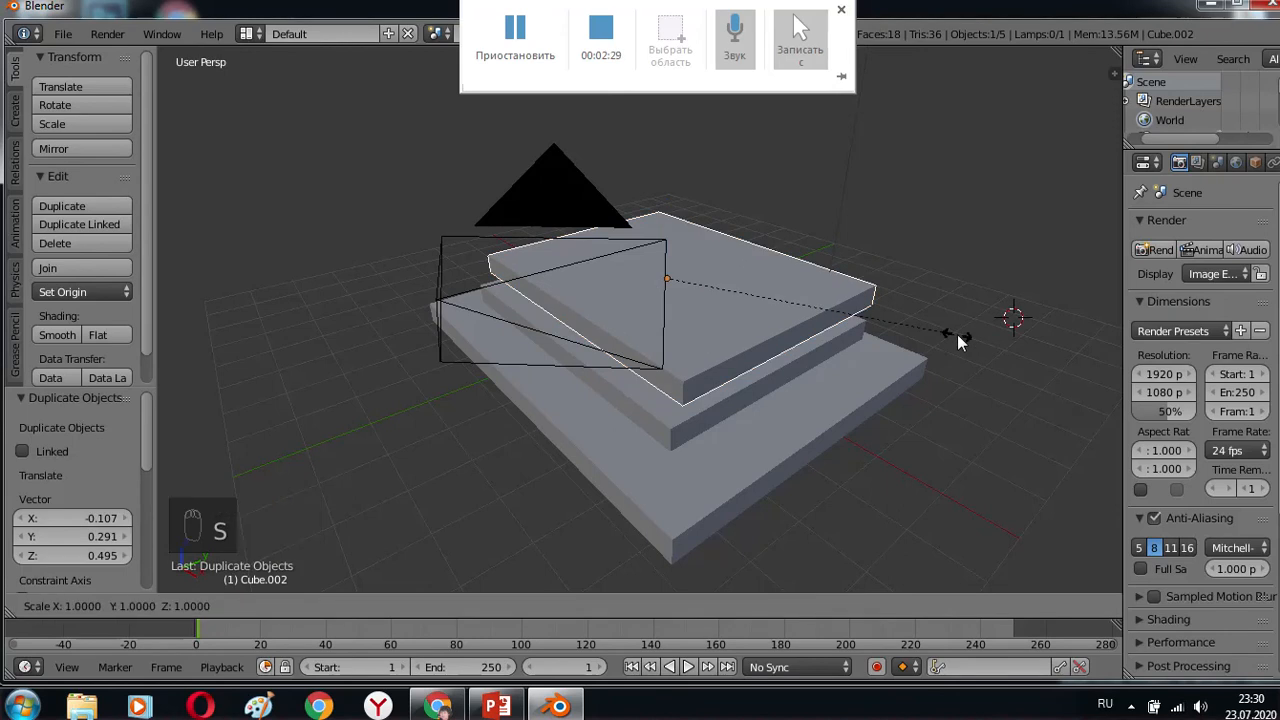
key("y")
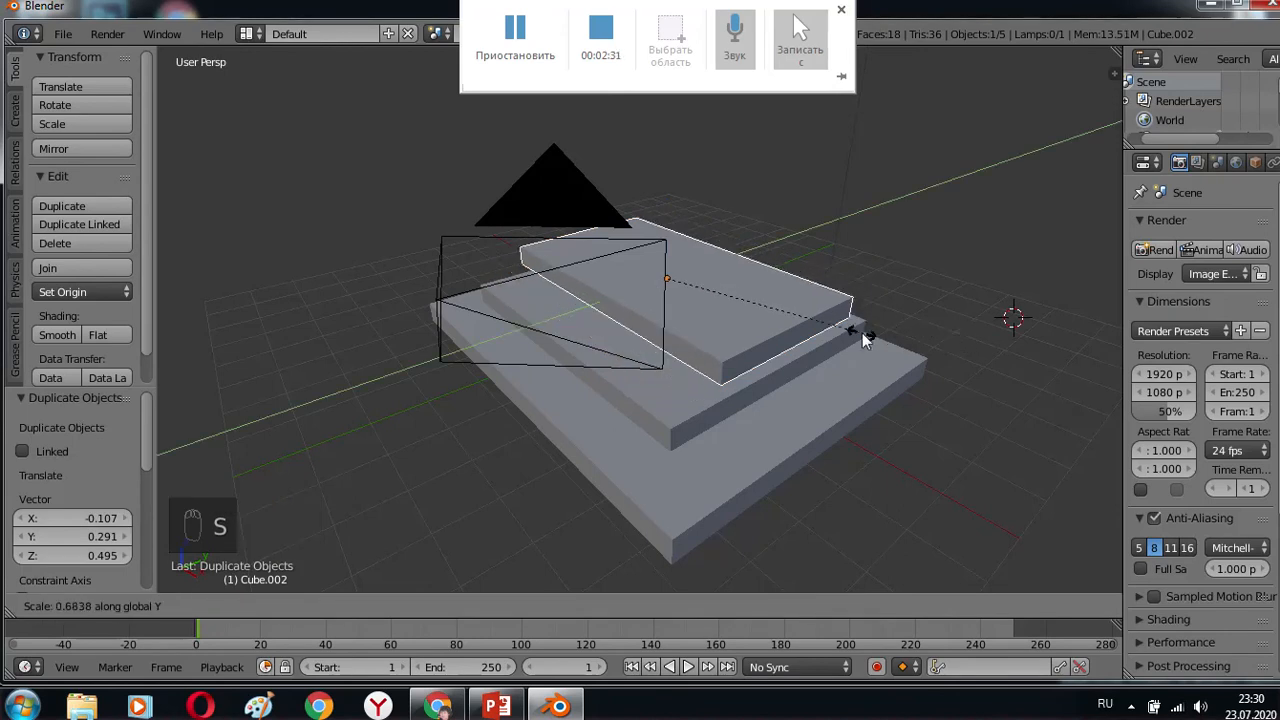
left_click(862, 333)
key("s")
key("x")
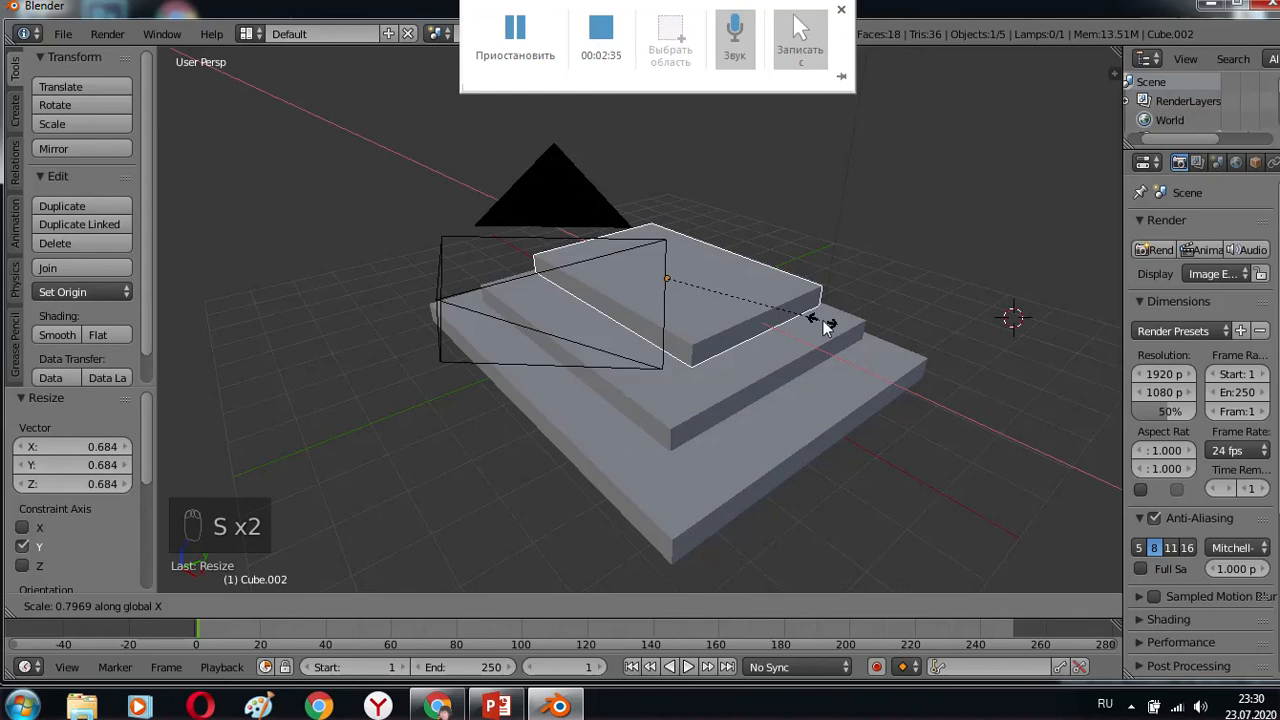
left_click(824, 322)
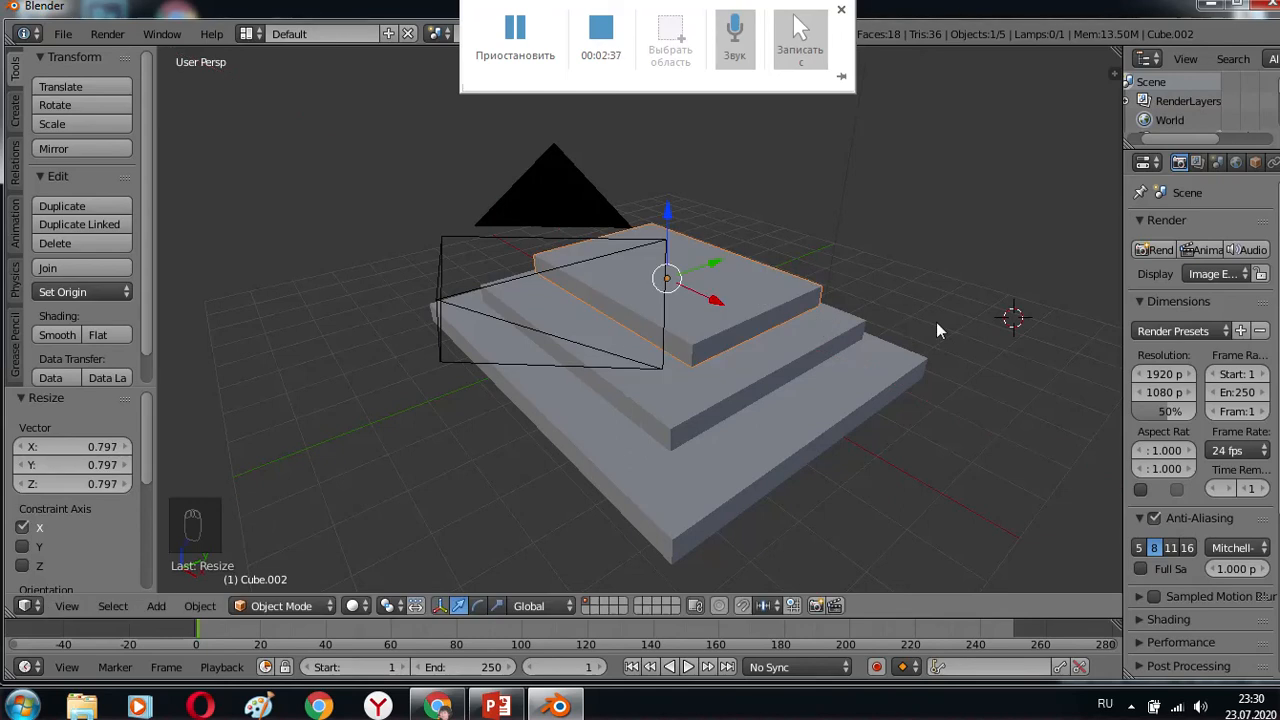
- Move the second slab about 0.22 along Y and slightly back along X on the base slab
middle_click_drag(936, 322, 800, 356)
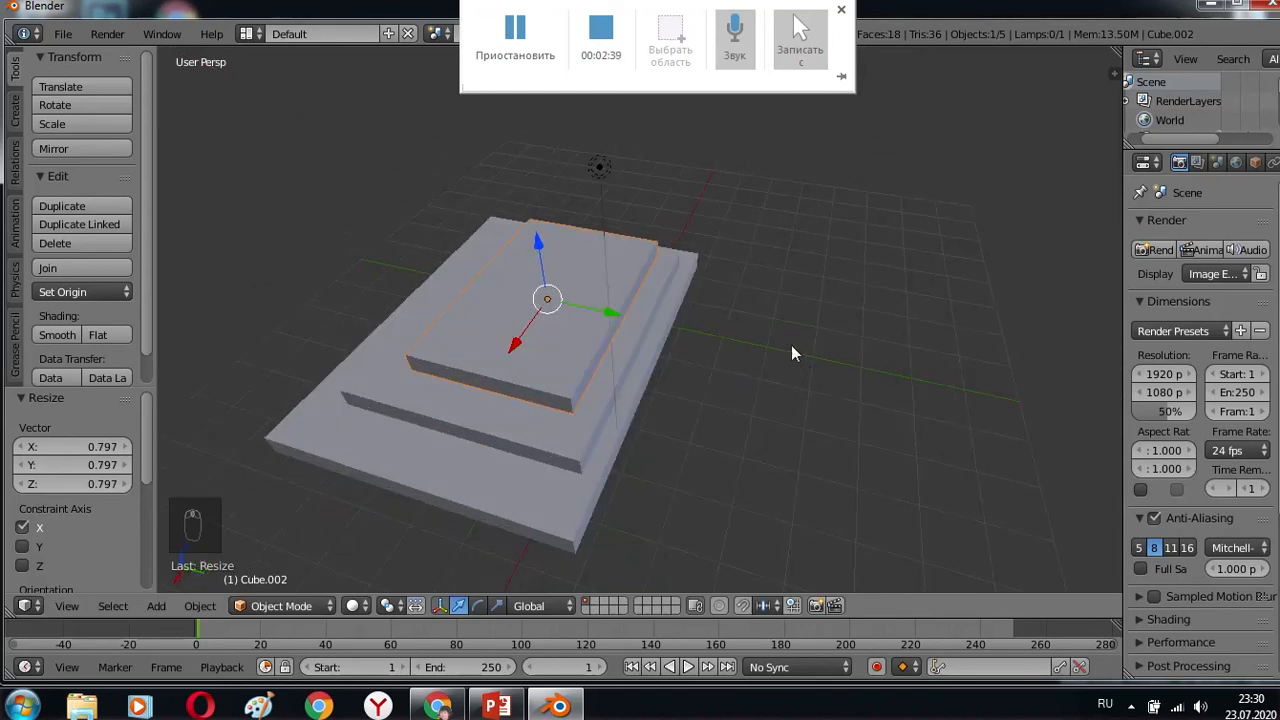
right_click(618, 352)
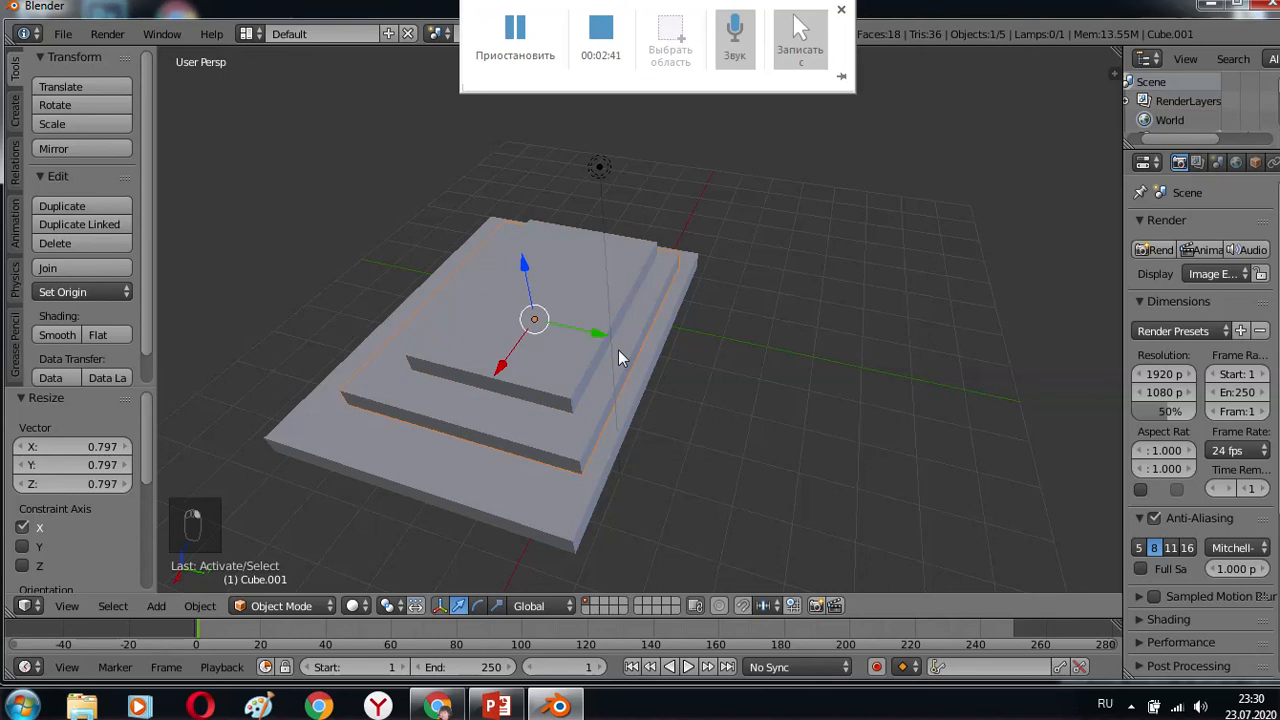
left_click_drag(603, 334, 608, 318)
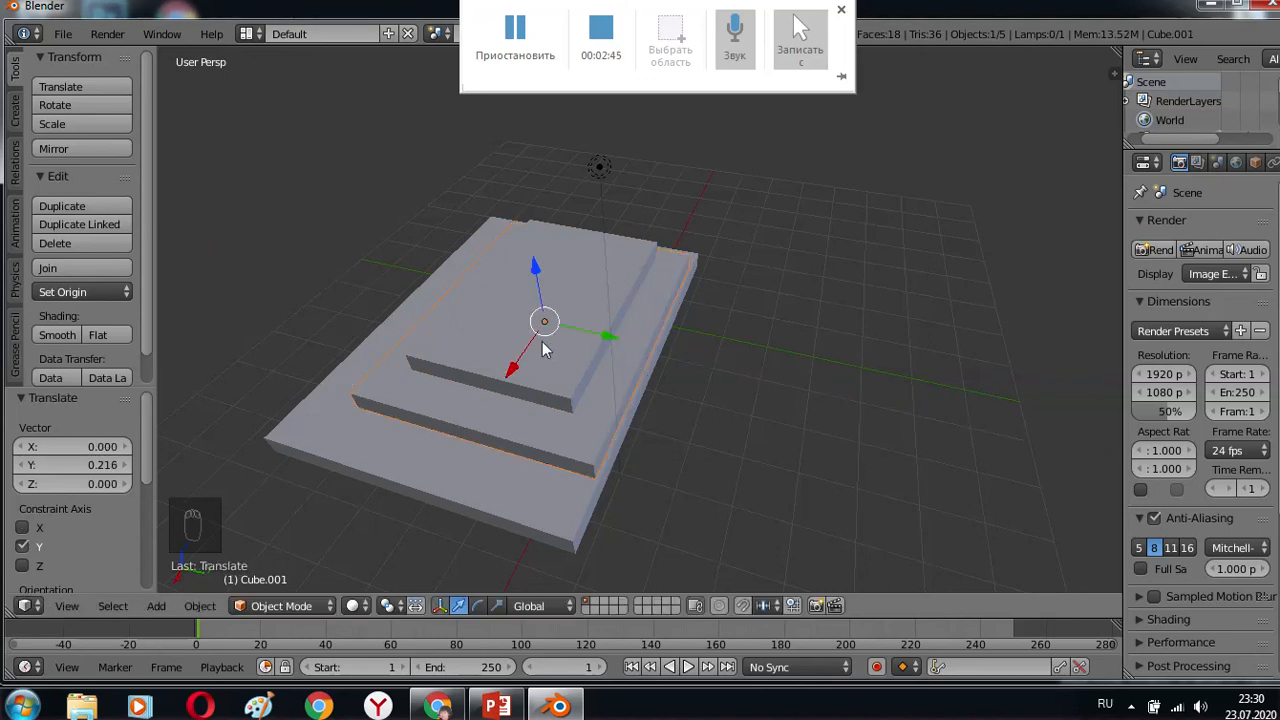
left_click_drag(512, 370, 609, 317)
- Move the top slab about 0.57 along Y and lower it about 0.11 along Z onto the second slab
right_click(568, 320)
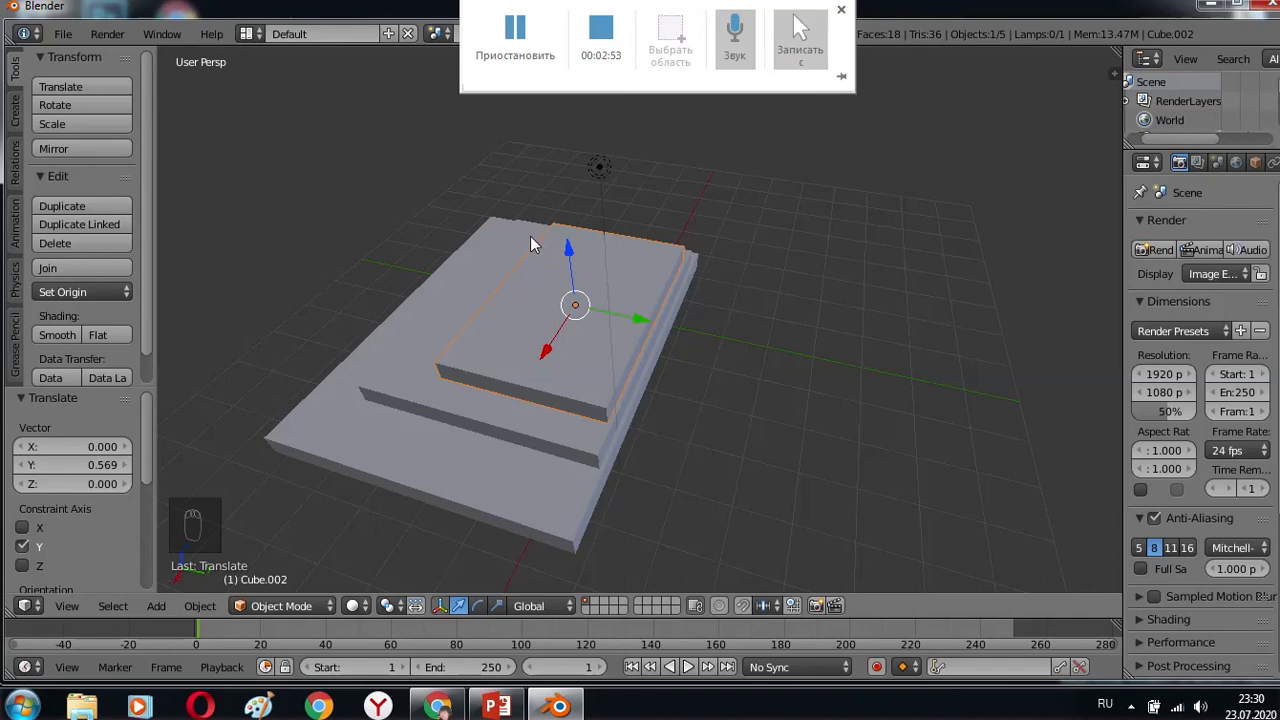
middle_click_drag(693, 462, 714, 234)
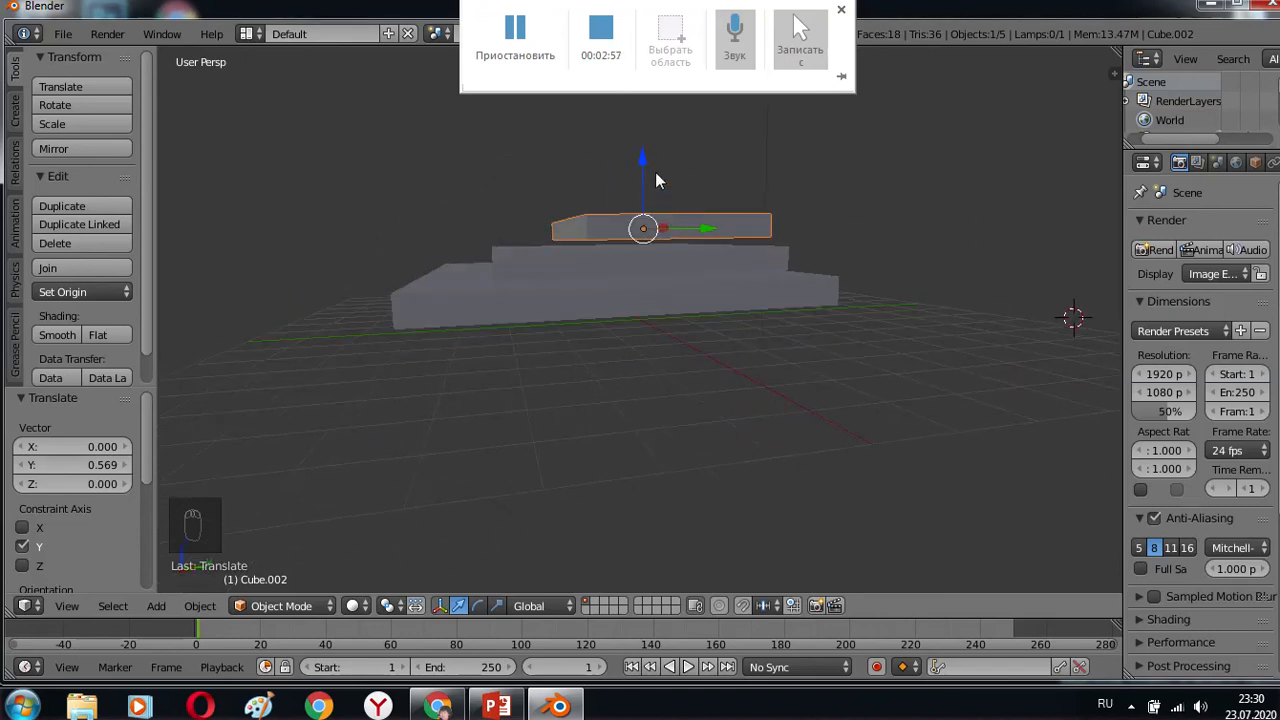
left_click_drag(647, 158, 655, 228)
middle_click_drag(814, 343, 744, 470)
middle_click_drag(723, 360, 884, 353)
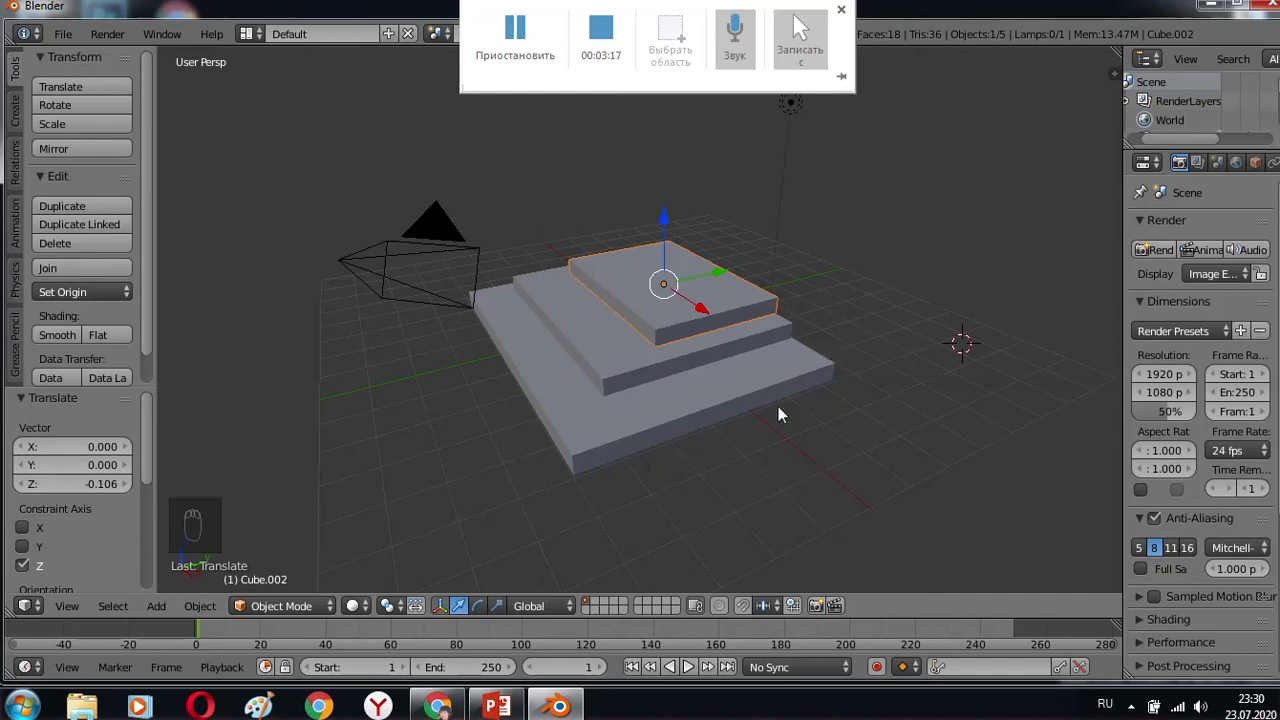
- Join the three stacked slabs into a single object, with the base slab as the active one
right_click(604, 340, "shift")
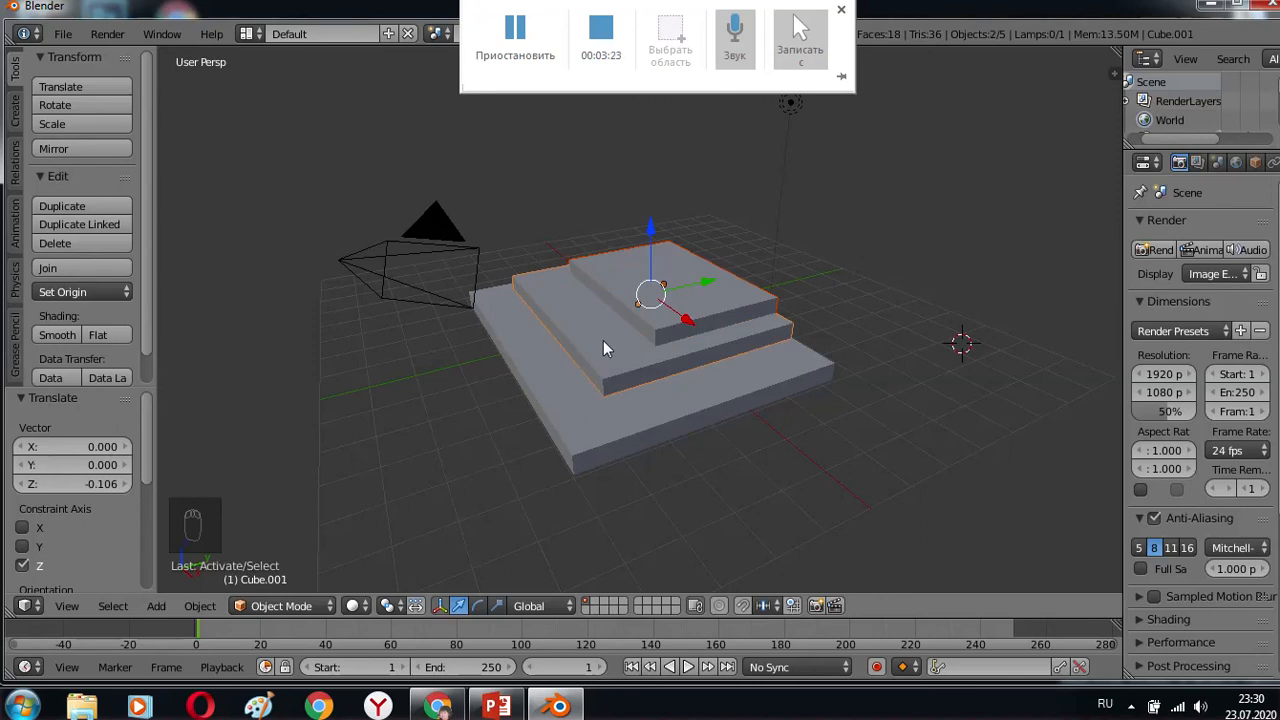
right_click(580, 419, "shift")
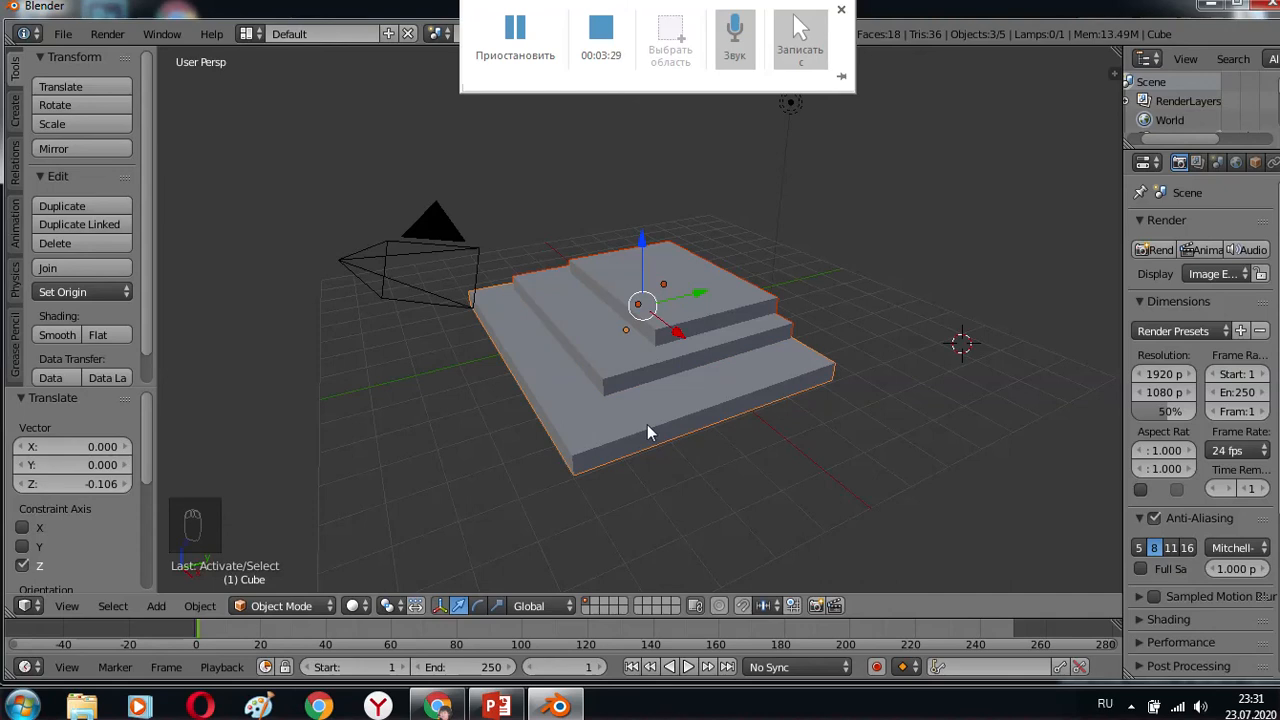
key("ctrl+j")
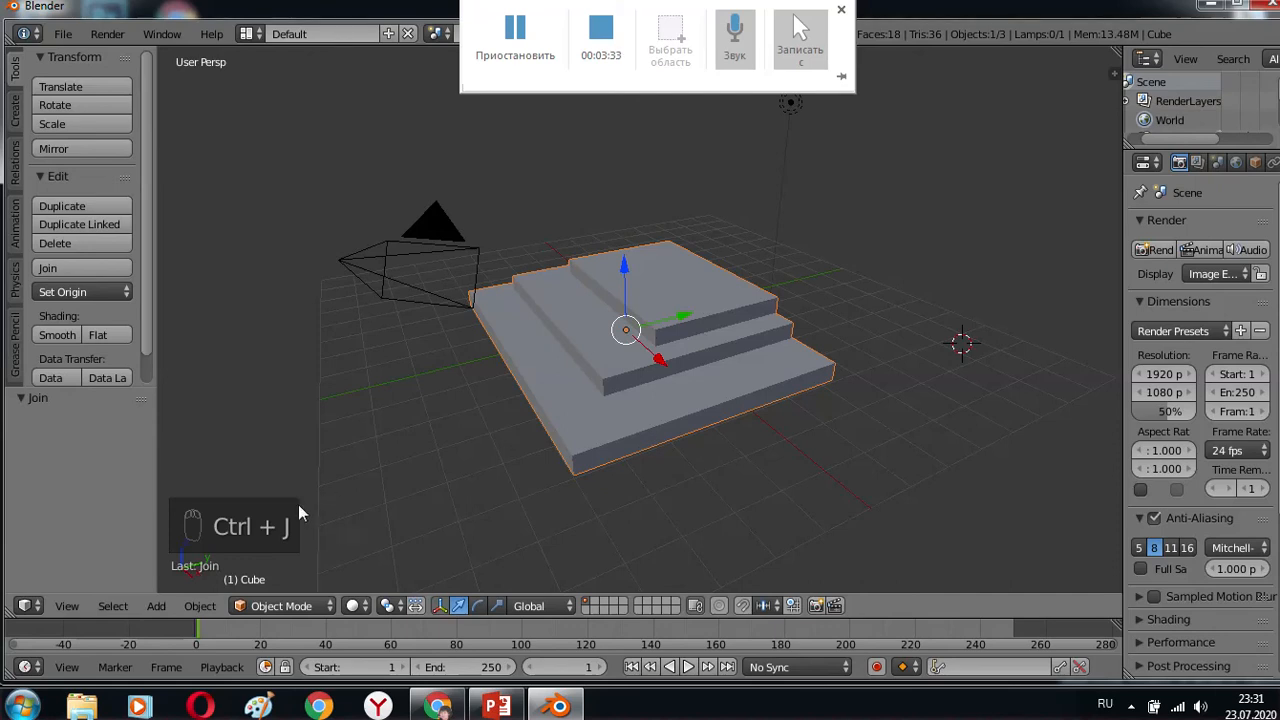
- Move the joined pyramid about -1.76 along Y, then freely by about 0.68 in X, 1.49 in Y and 0.20 in Z
key("g")
key("y")
left_click(590, 354)
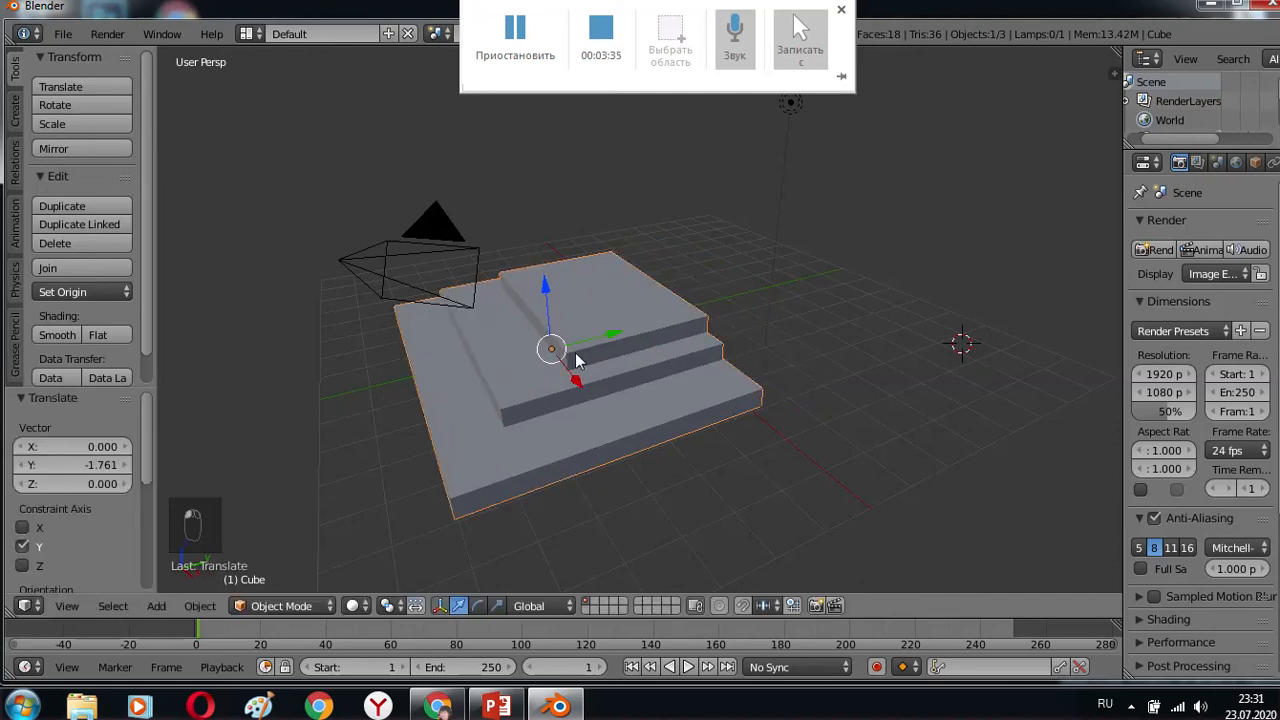
left_click_drag(557, 349, 637, 331)
mouse_move(781, 464)
middle_mouse_down()
mouse_move(946, 426)
mouse_move(759, 474)
middle_mouse_up()
scroll(761, 420, "up", 4)
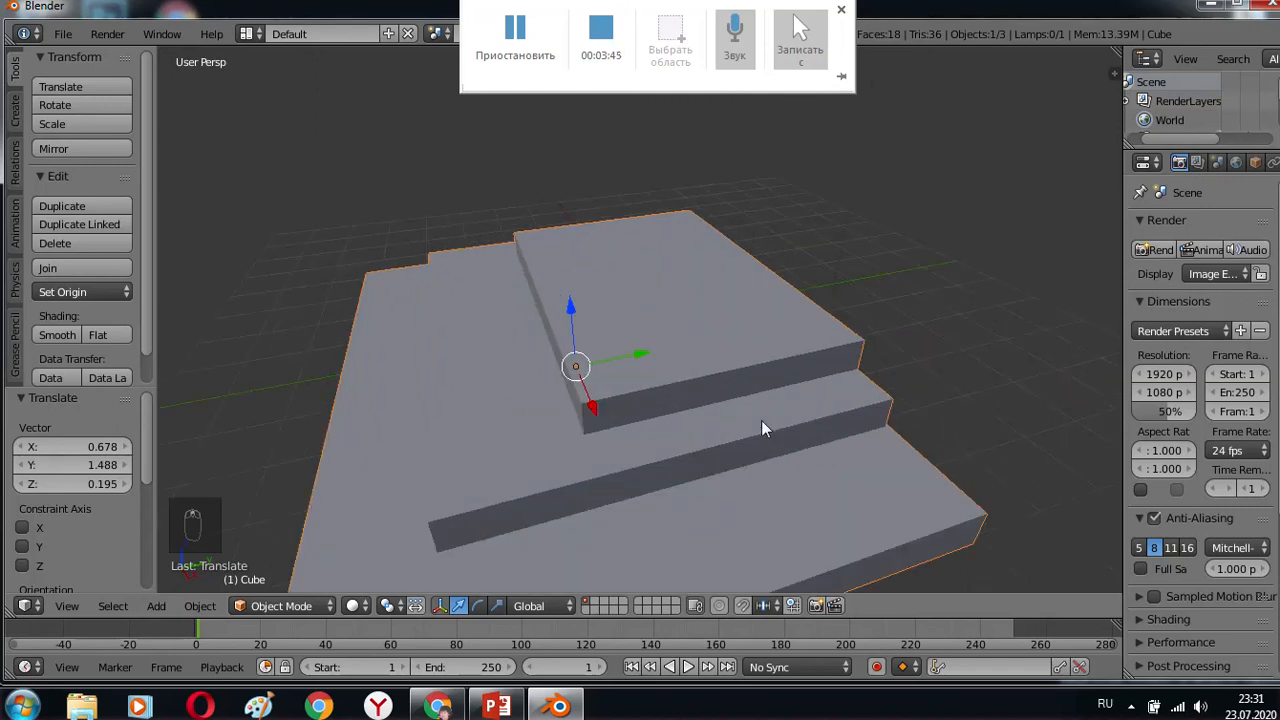
scroll(762, 418, "down", 4)
middle_click_drag(762, 418, 808, 419)
scroll(808, 419, "up", 3)
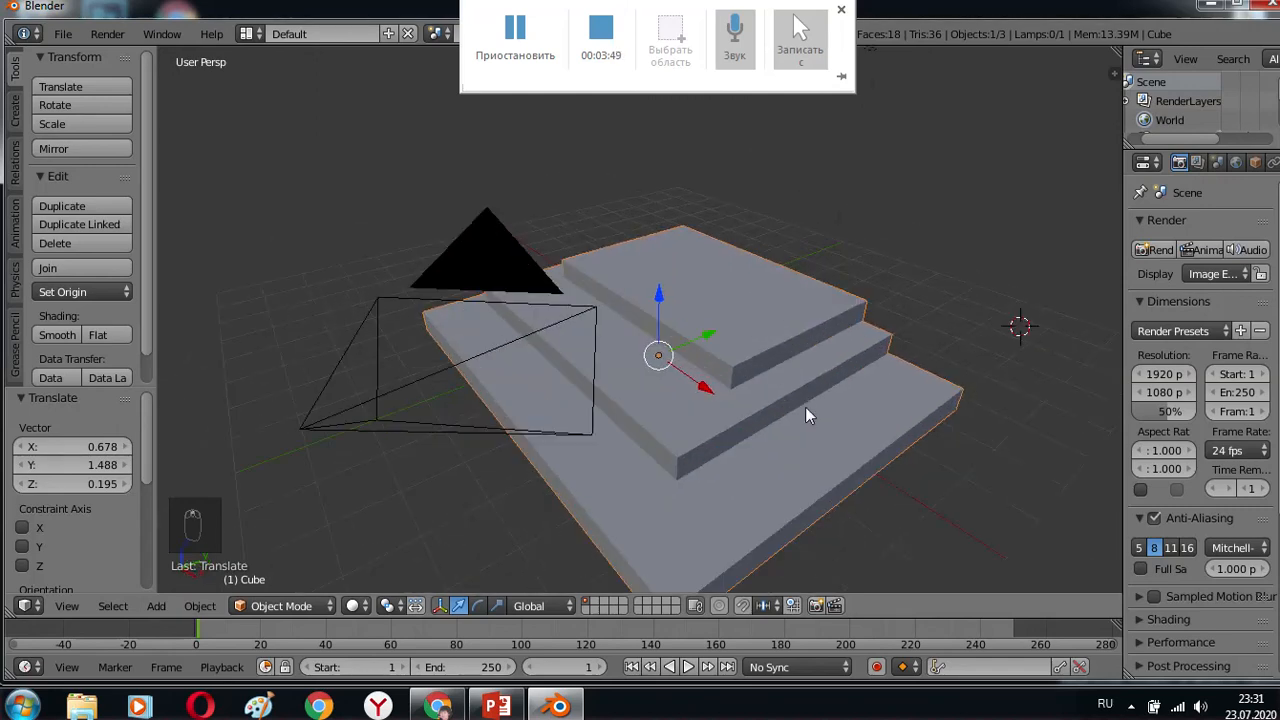